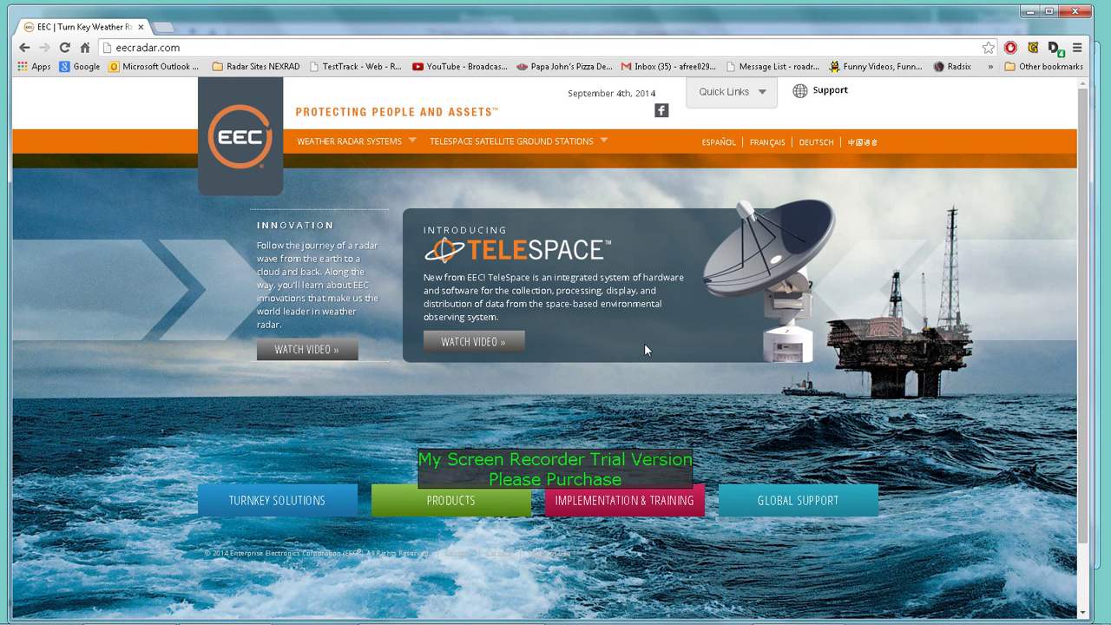
Step: Load the EEC bug-tracking portal at bugtrack.eecradar.com from the TestTrack bookmark
{"action": "left_click", "coordinate": [359, 69]}
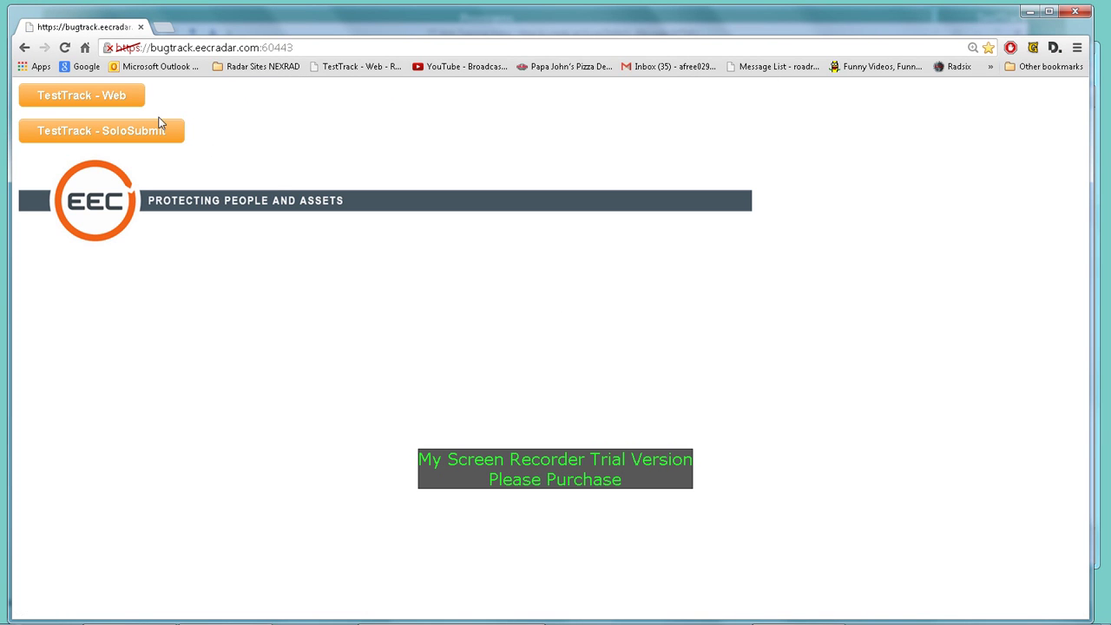
Step: Open TestTrack - Web and log in with the user's username and password
{"action": "left_click", "coordinate": [130, 102]}
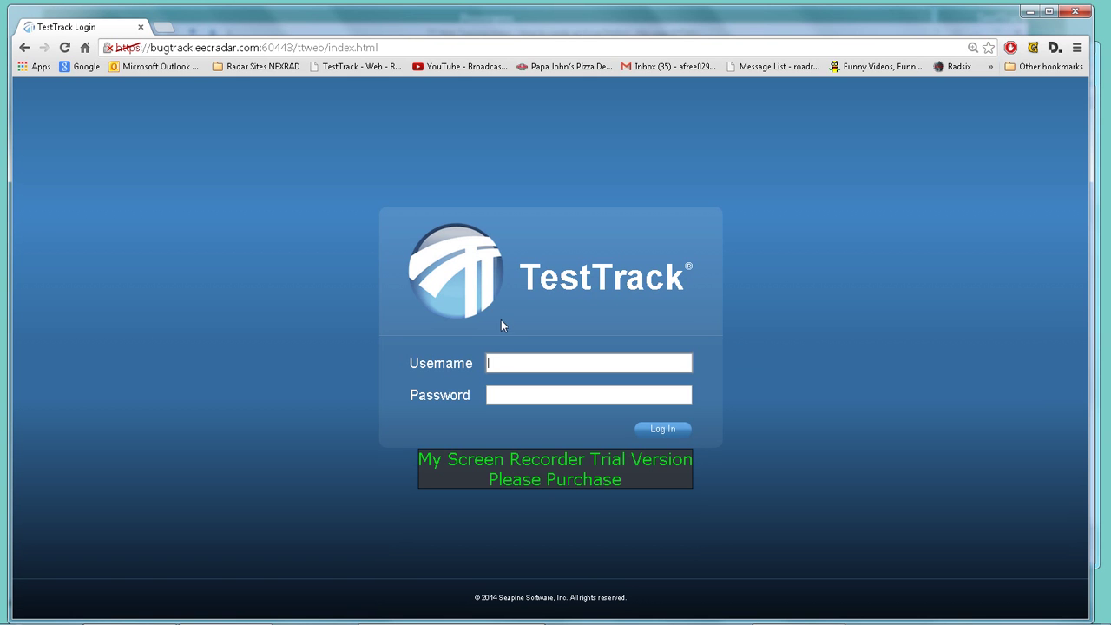
{"action": "key", "text": "Tab"}
{"action": "type", "text": "***"}
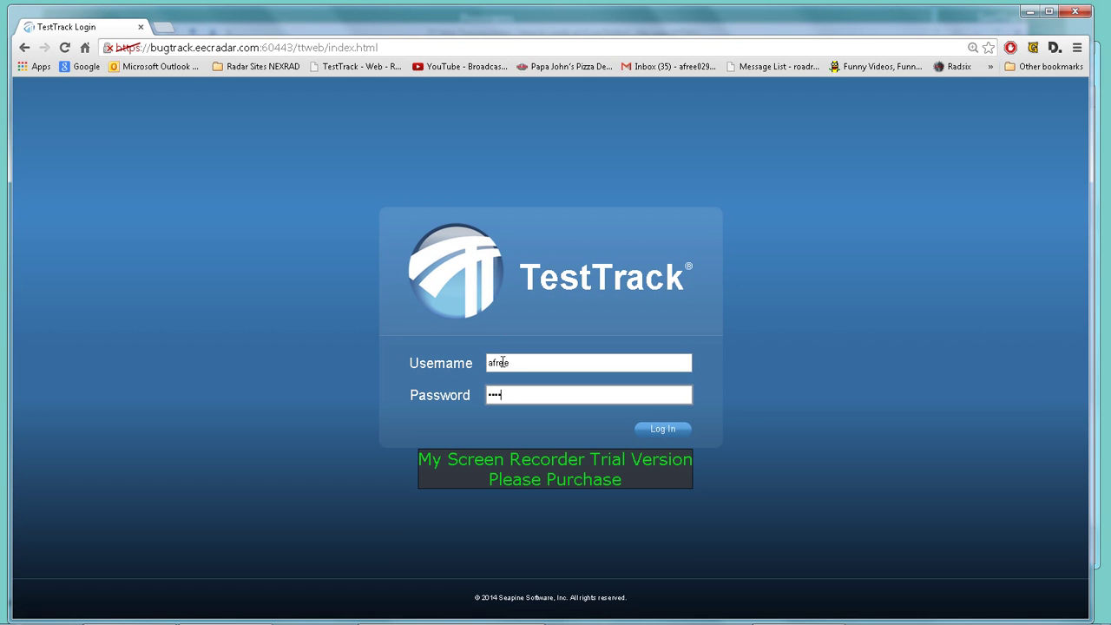
{"action": "key", "text": "BackSpace"}
{"action": "key", "text": "BackSpace"}
{"action": "key", "text": "BackSpace"}
{"action": "key", "text": "BackSpace"}
{"action": "type", "text": "********"}
{"action": "key", "text": "Return"}
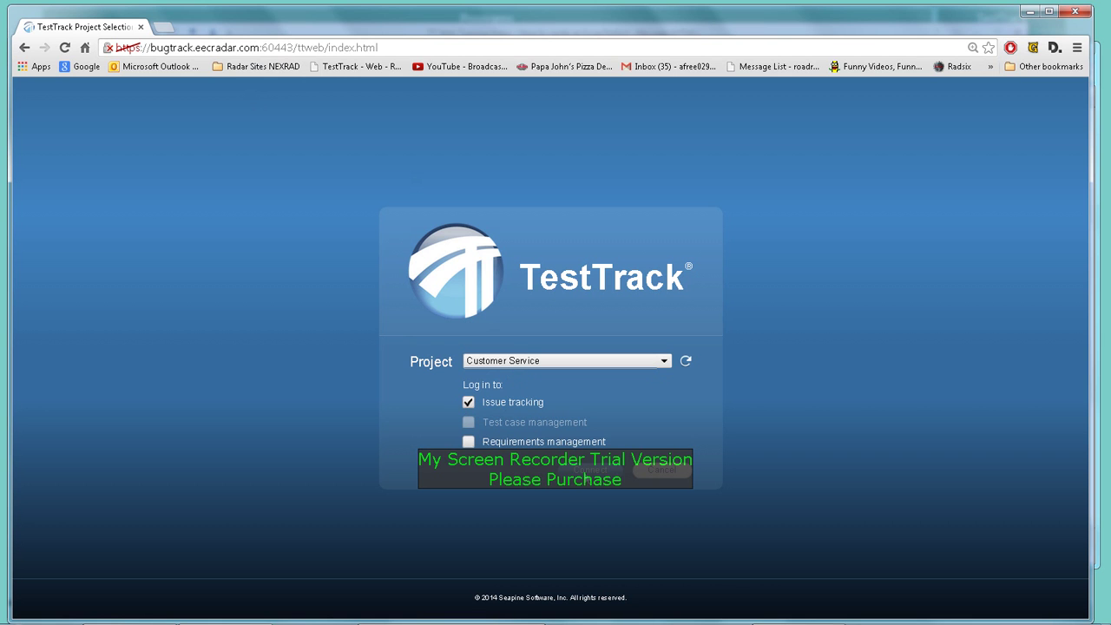
Step: Connect to the Customer Service project and open defect 656, 'EDGE color scale does not display correctly'
{"action": "left_click", "coordinate": [587, 477]}
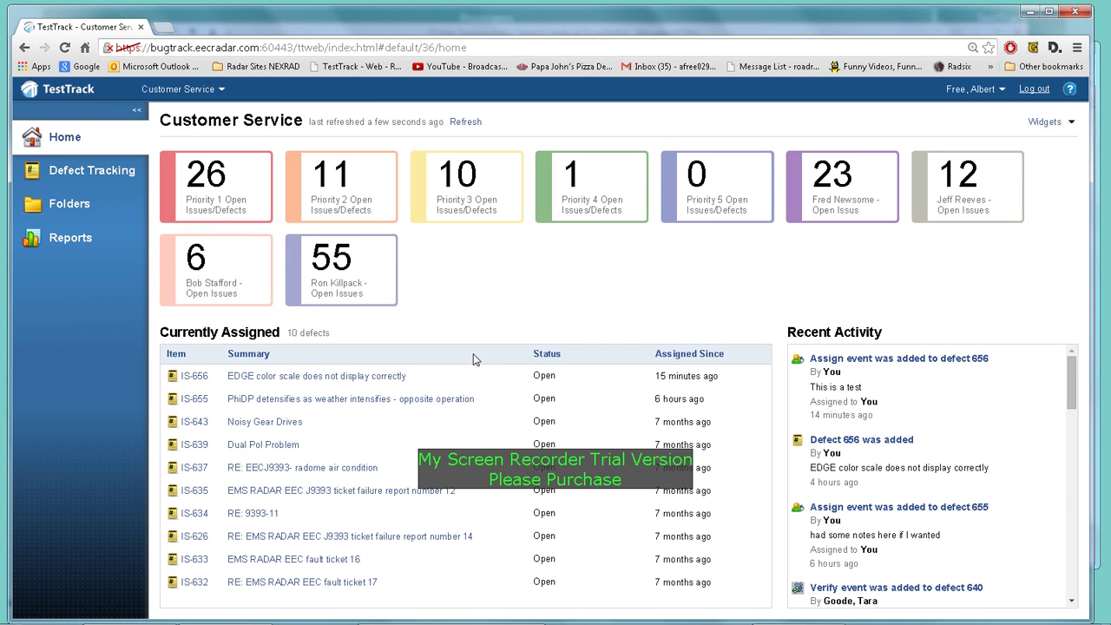
{"action": "left_click", "coordinate": [884, 366]}
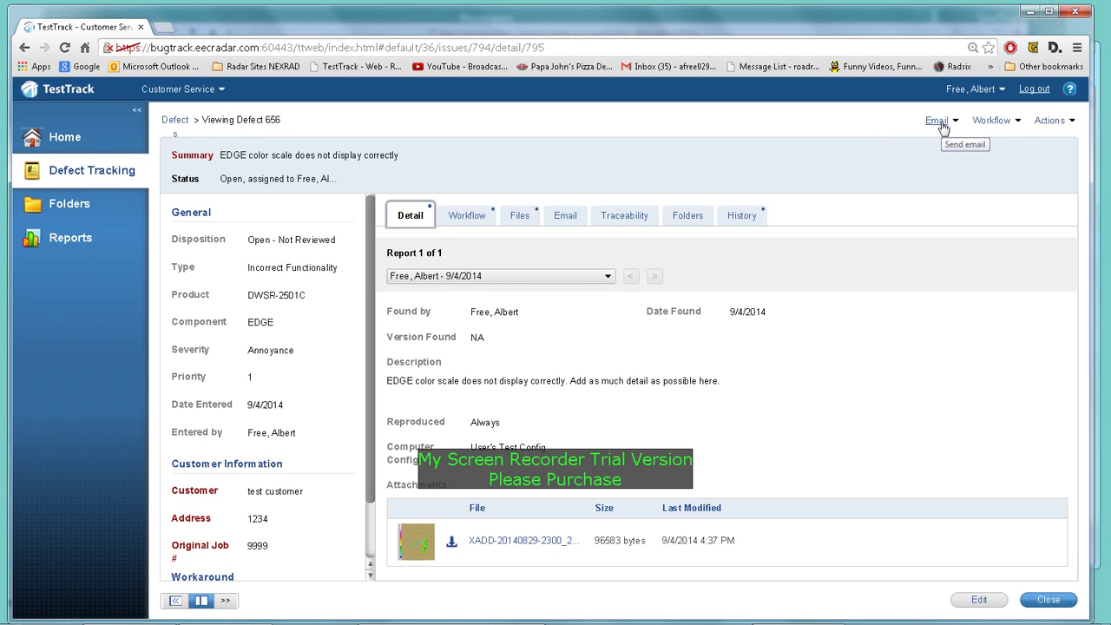
Step: Choose Send Email... from defect 656's Email menu to get a blank email form
{"action": "left_click", "coordinate": [942, 126]}
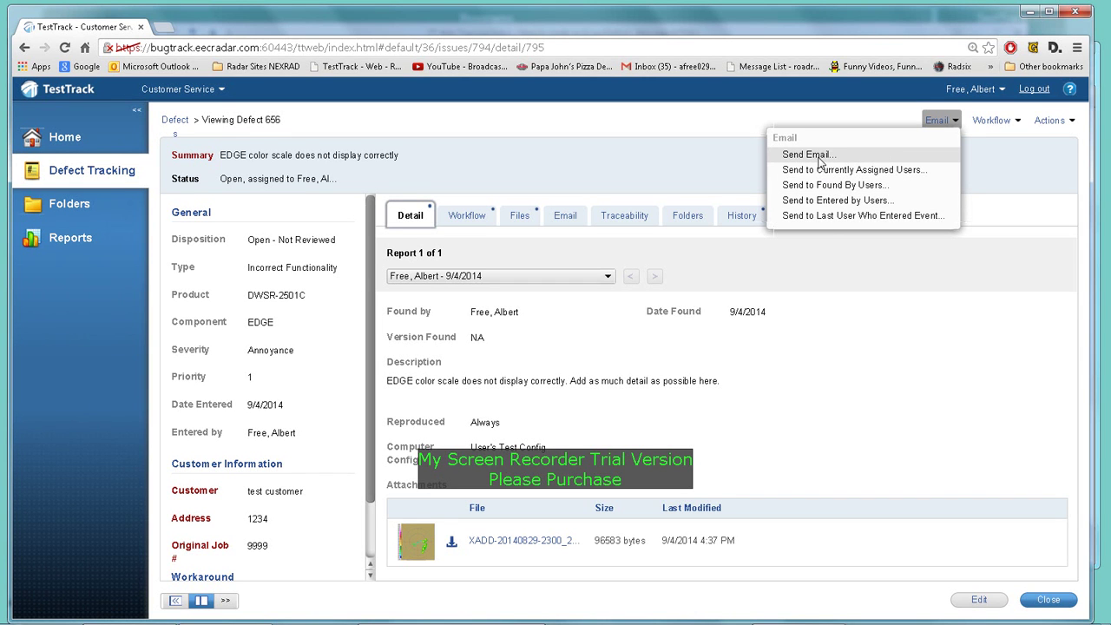
{"action": "left_click", "coordinate": [819, 158]}
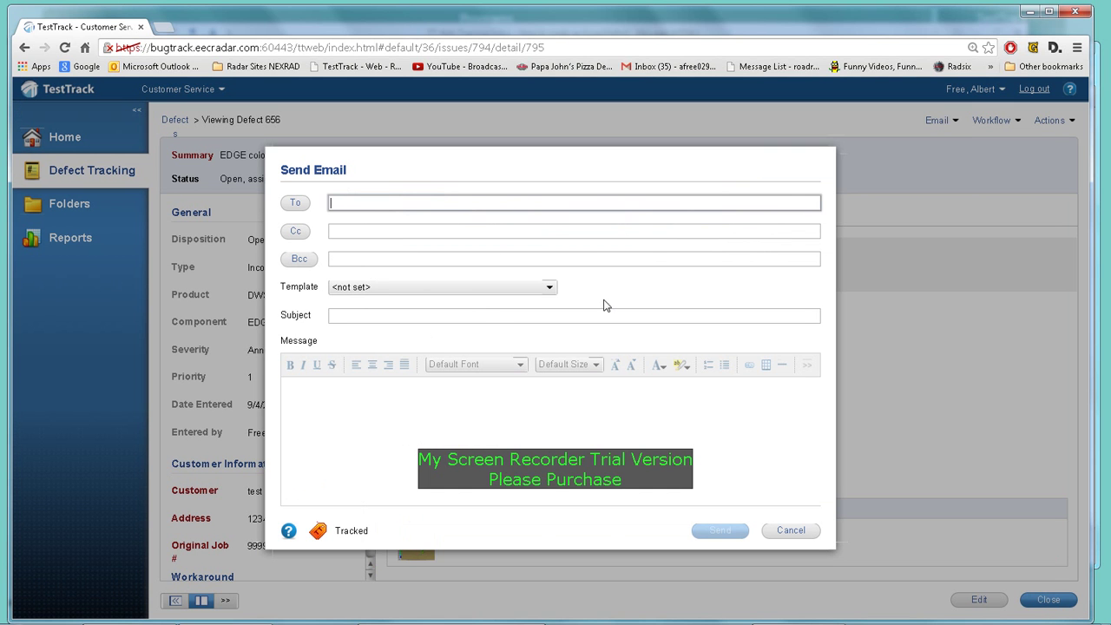
Step: Try filling the email from the Defect Added template
{"action": "left_click", "coordinate": [550, 290]}
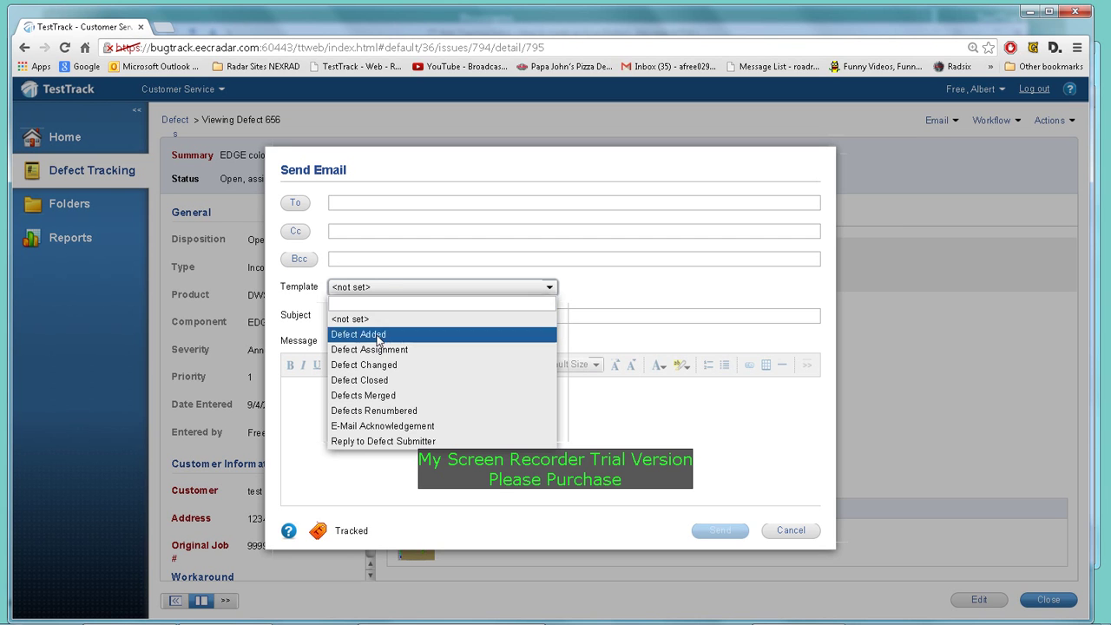
{"action": "left_click", "coordinate": [379, 339]}
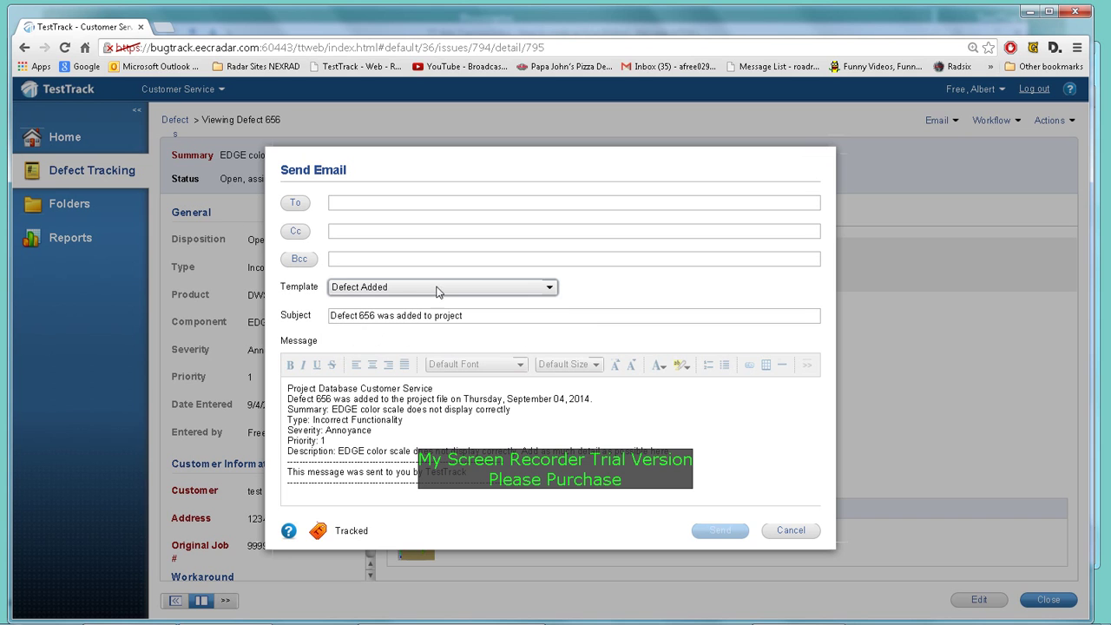
{"action": "left_click", "coordinate": [404, 430]}
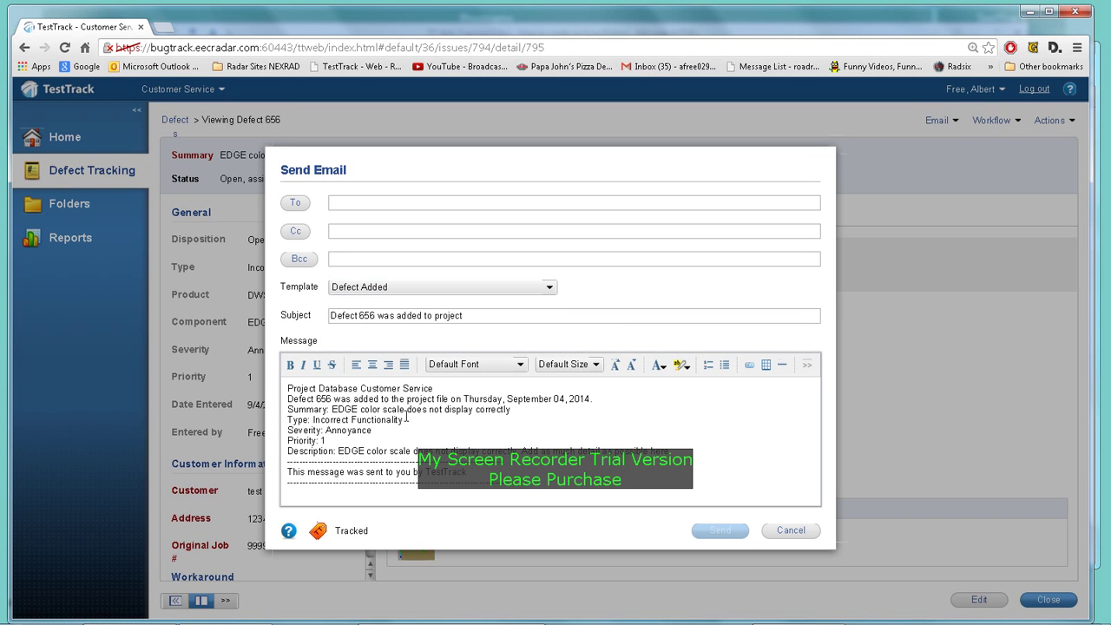
{"action": "left_click", "coordinate": [550, 288]}
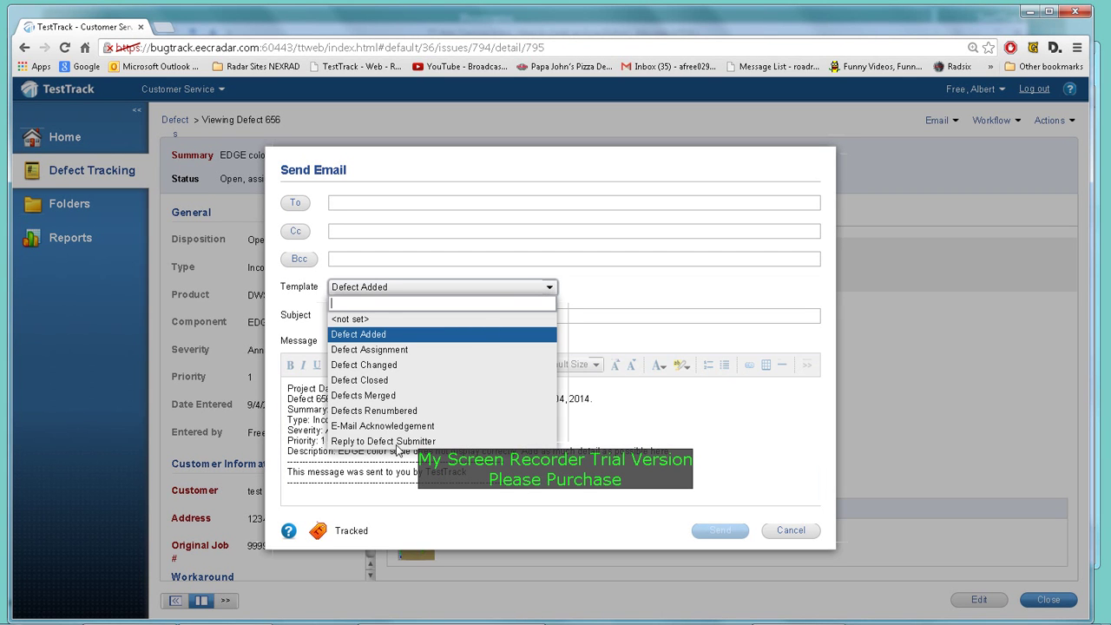
{"action": "left_click", "coordinate": [631, 430]}
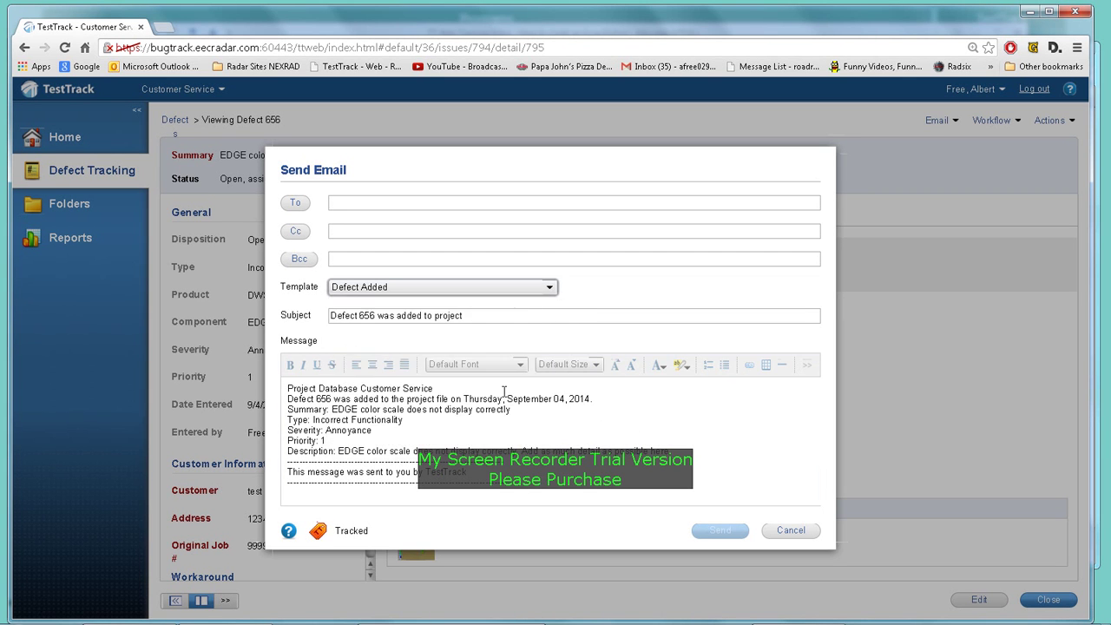
Step: Compare the Defect Assignment and Defect Closed templates, then settle on Defect Changed
{"action": "left_click", "coordinate": [550, 289]}
{"action": "left_click", "coordinate": [407, 351]}
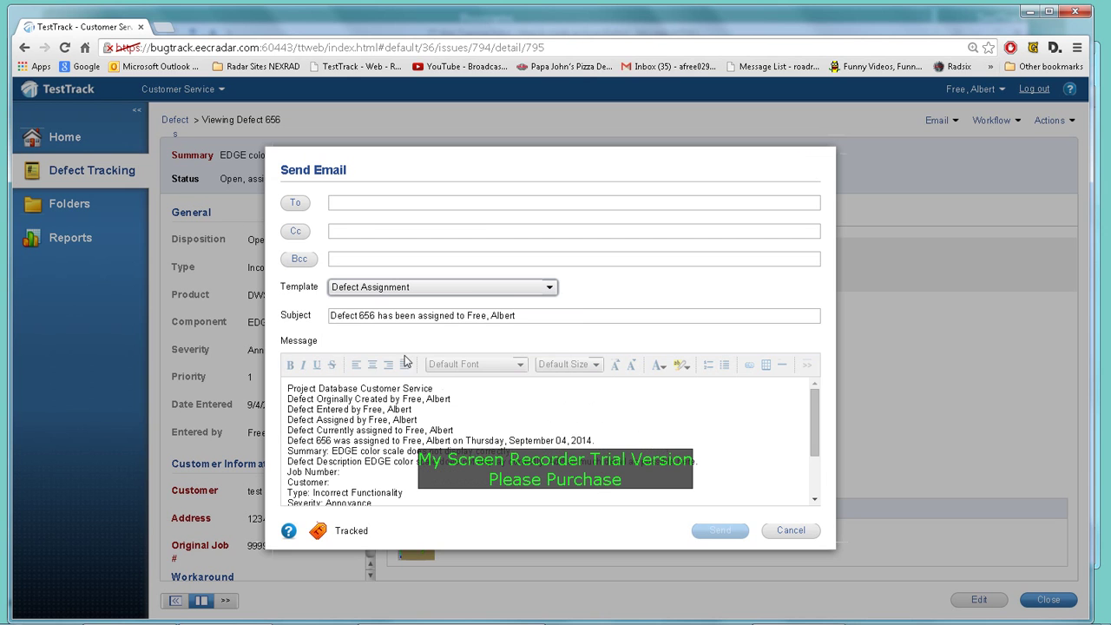
{"action": "scroll", "coordinate": [501, 411], "scroll_direction": "down", "scroll_amount": 3}
{"action": "scroll", "coordinate": [501, 411], "scroll_direction": "up", "scroll_amount": 3}
{"action": "left_click", "coordinate": [546, 299]}
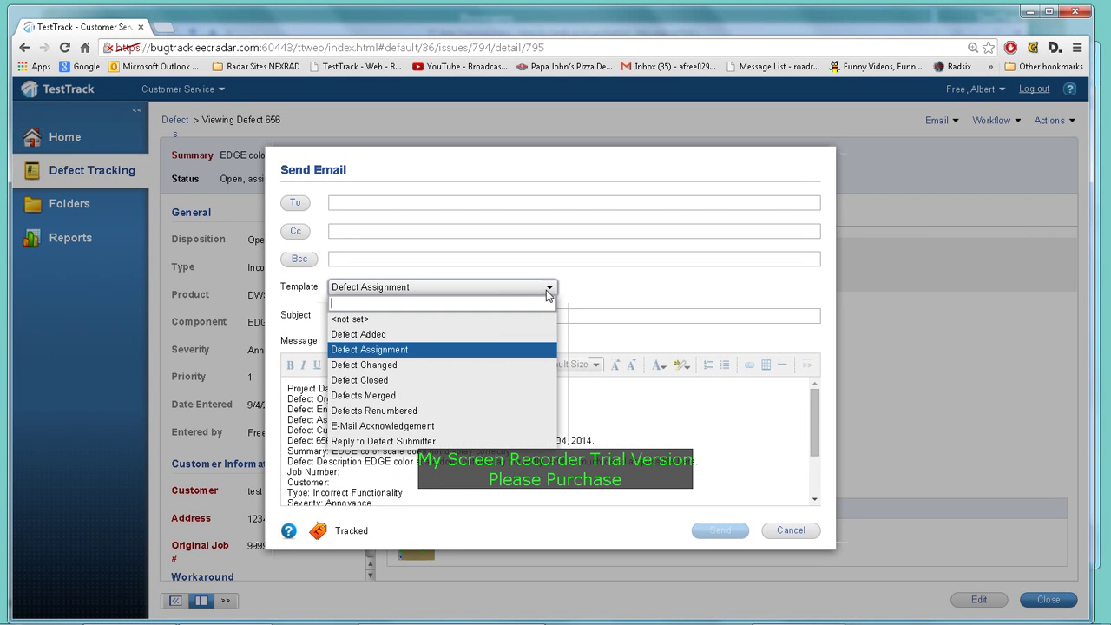
{"action": "left_click", "coordinate": [393, 380]}
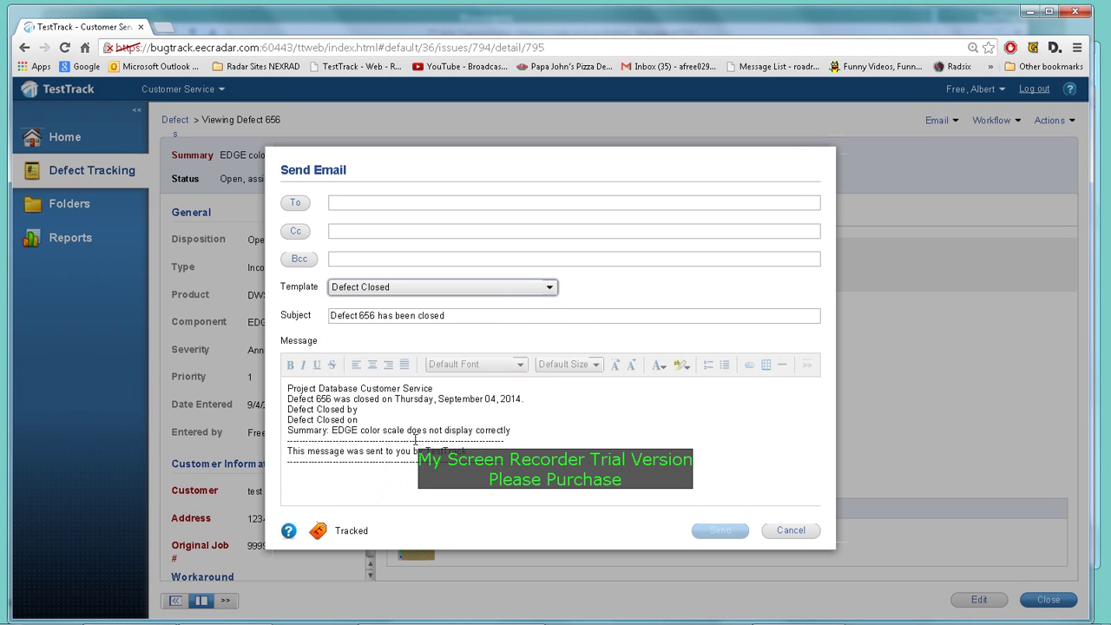
{"action": "left_click", "coordinate": [549, 290]}
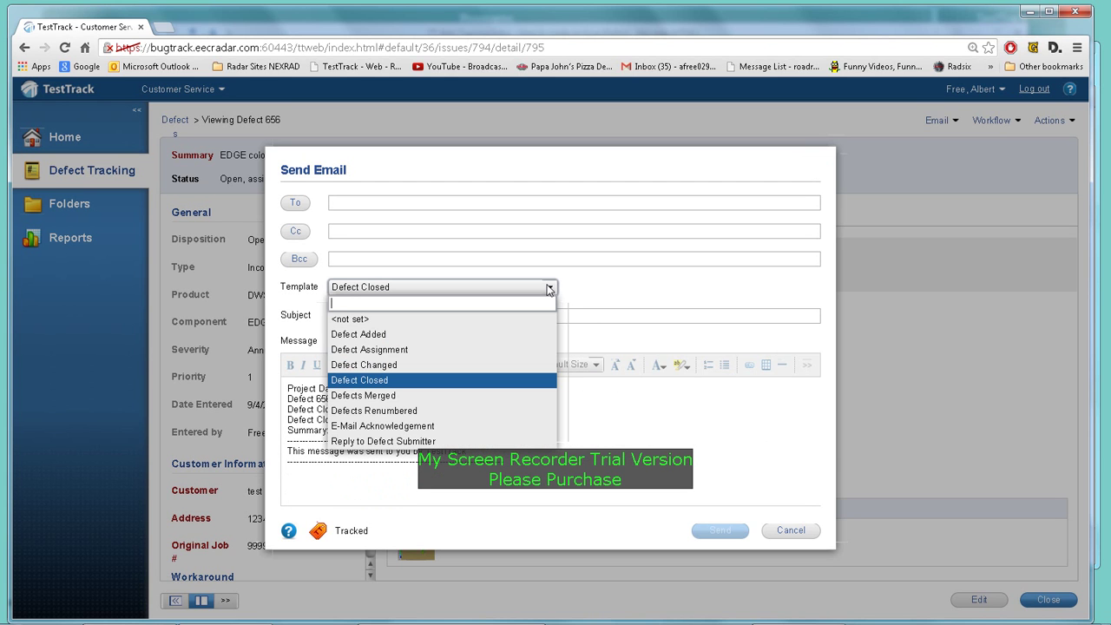
{"action": "left_click", "coordinate": [369, 366]}
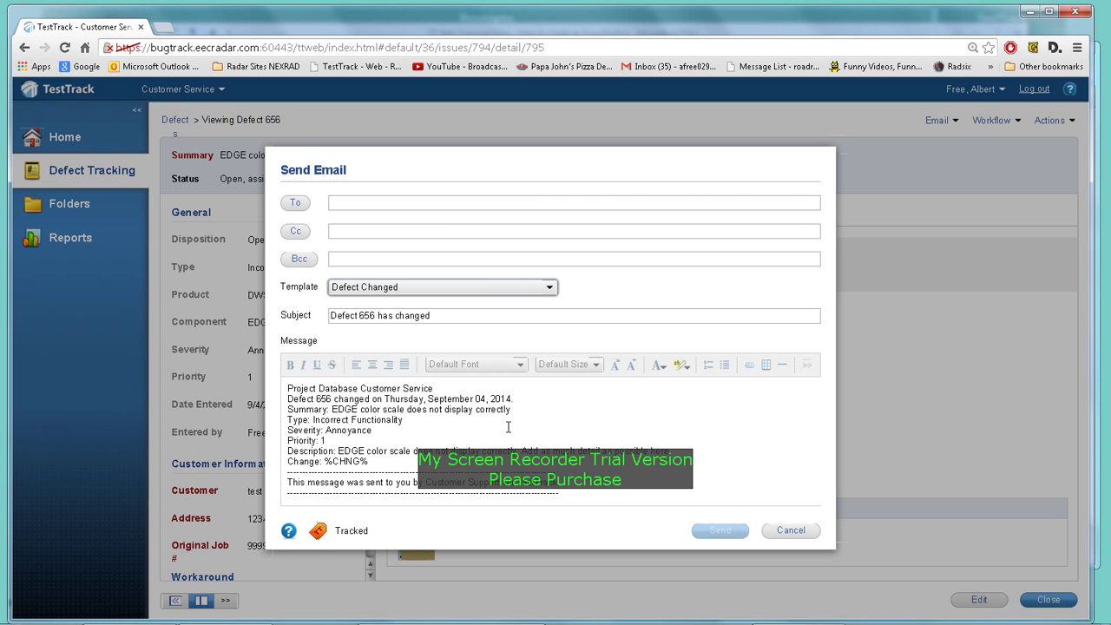
Step: Search the user directory for 'a' and add the first matching user as the recipient
{"action": "left_click", "coordinate": [351, 202]}
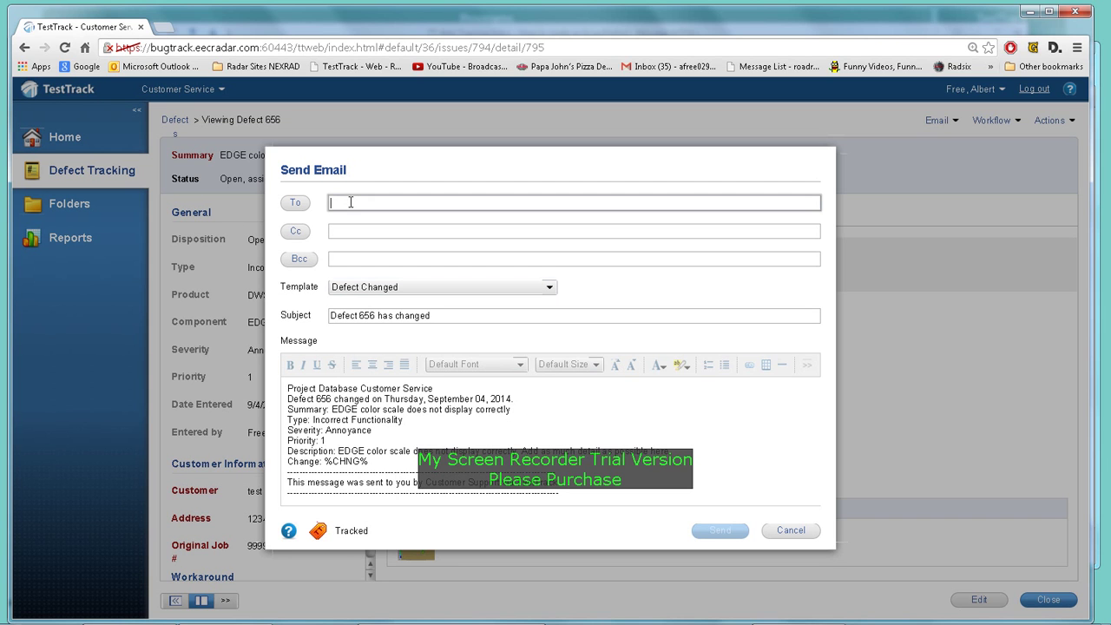
{"action": "type", "text": "a"}
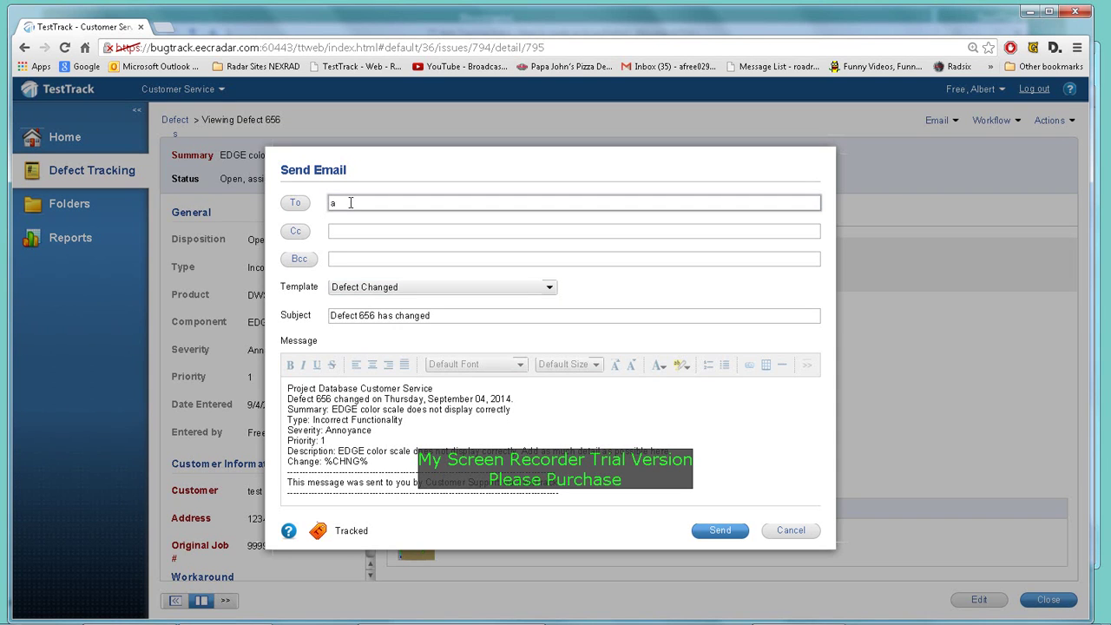
{"action": "key", "text": "BackSpace"}
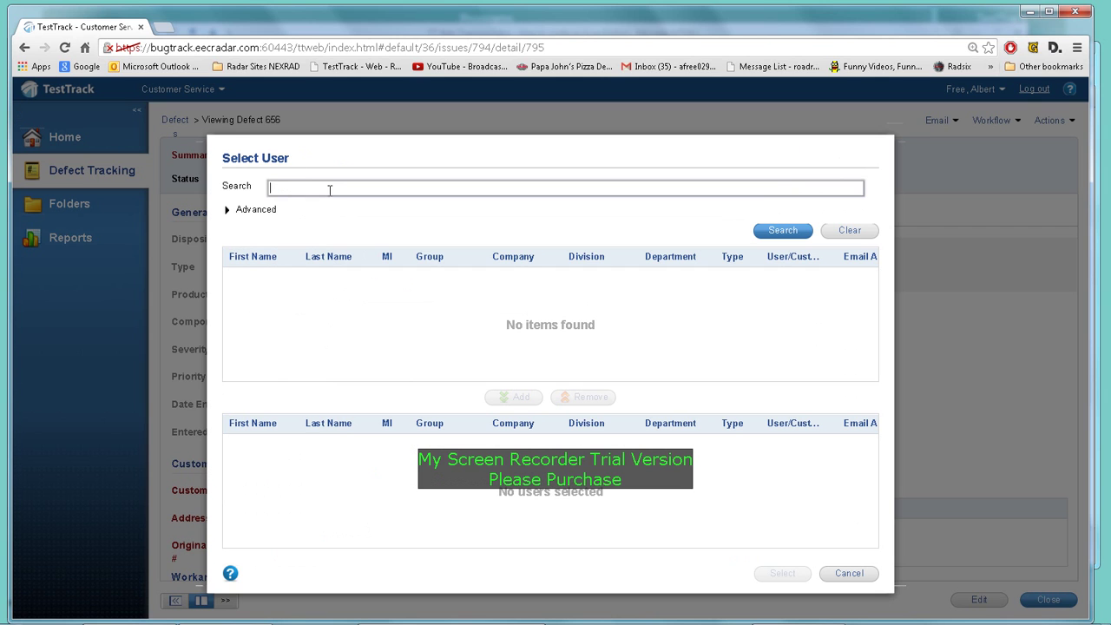
{"action": "type", "text": "al"}
{"action": "left_click", "coordinate": [769, 236]}
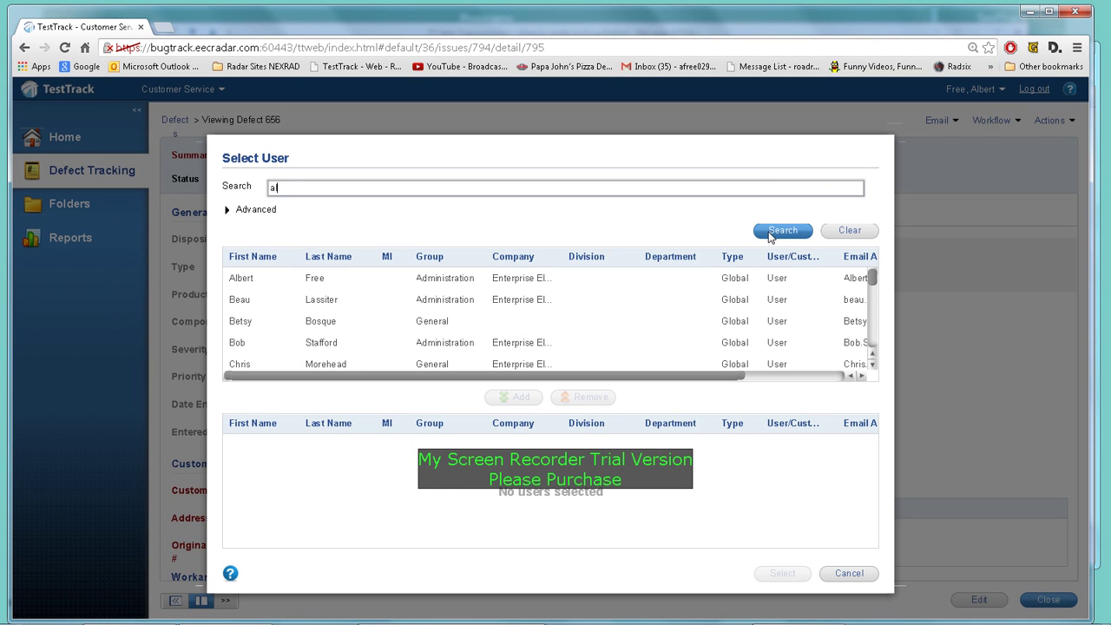
{"action": "left_click", "coordinate": [323, 276]}
{"action": "left_click", "coordinate": [520, 398]}
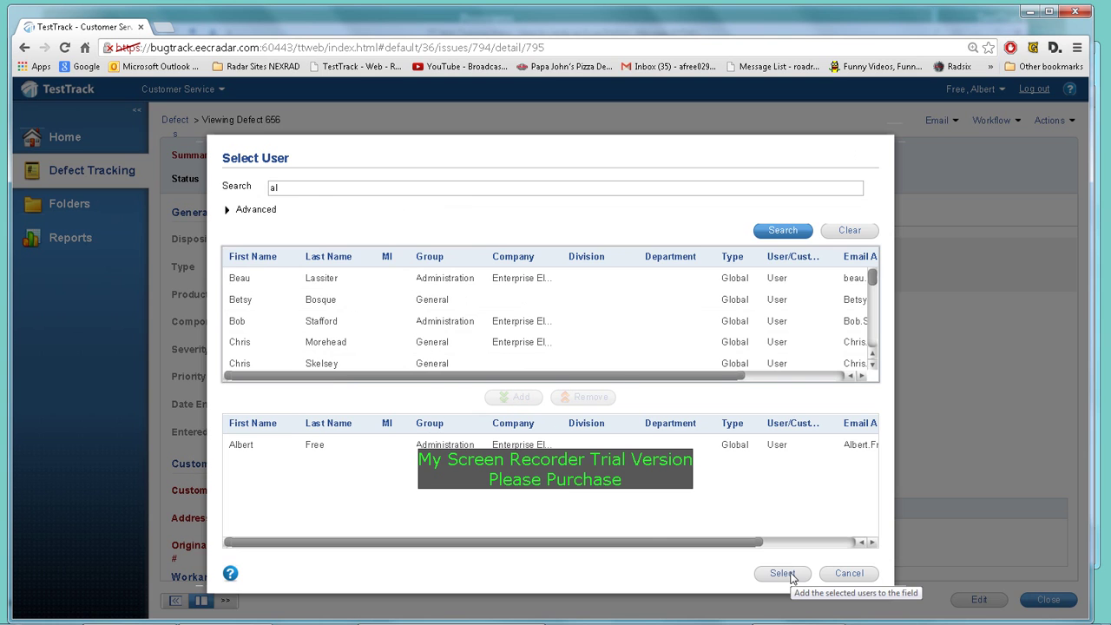
{"action": "left_click", "coordinate": [784, 574]}
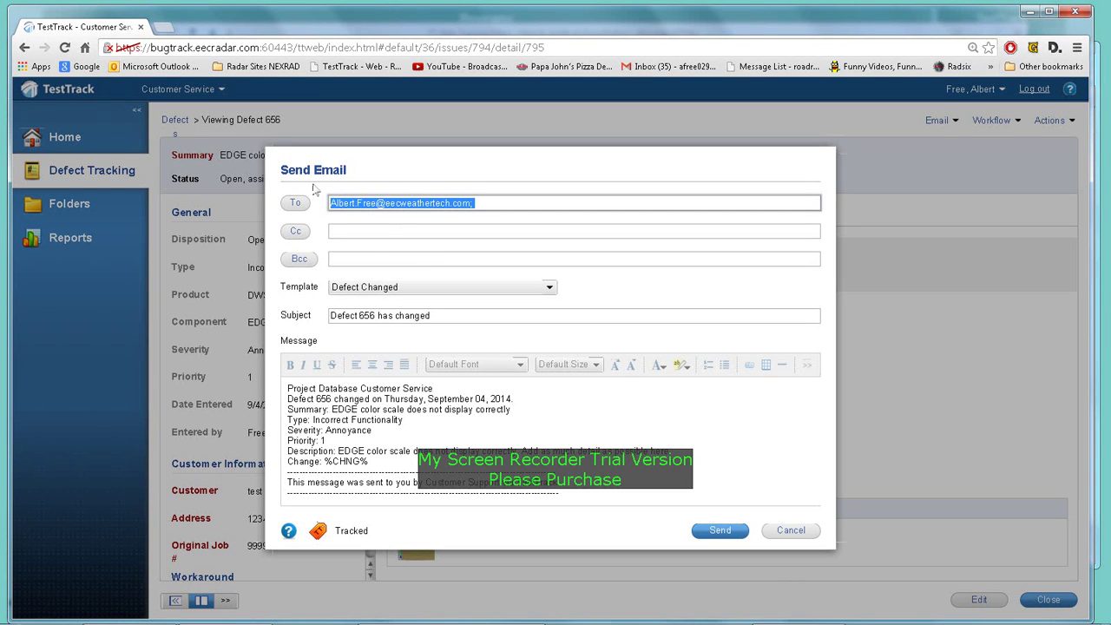
{"action": "left_click", "coordinate": [500, 206]}
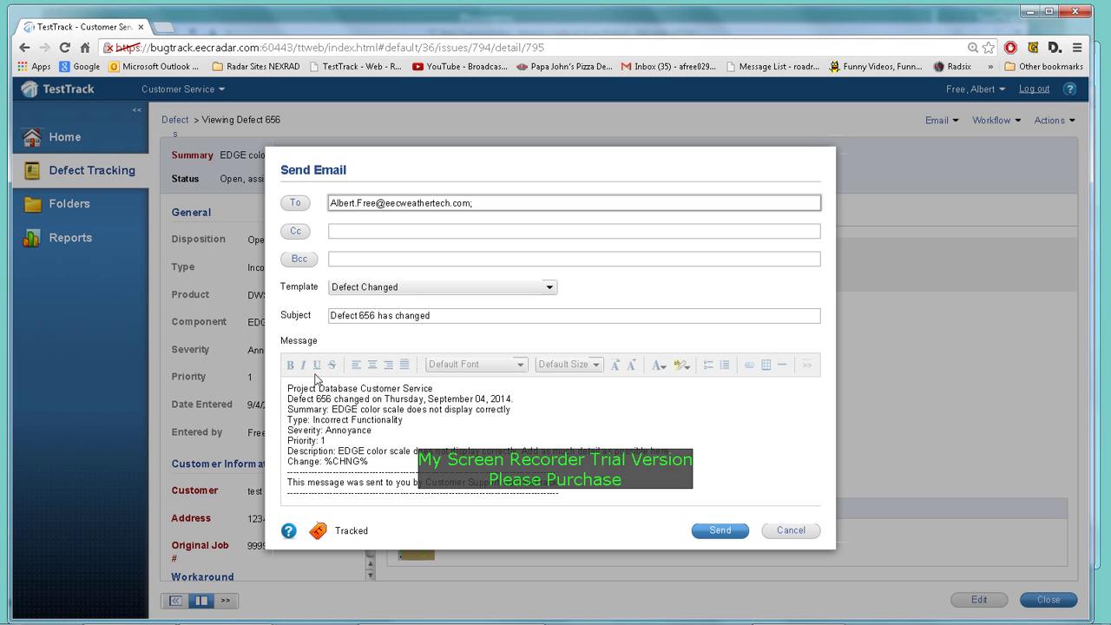
Step: Insert 'Just to let you know the defect has changed.' as the message's first line and send
{"action": "left_click", "coordinate": [291, 387]}
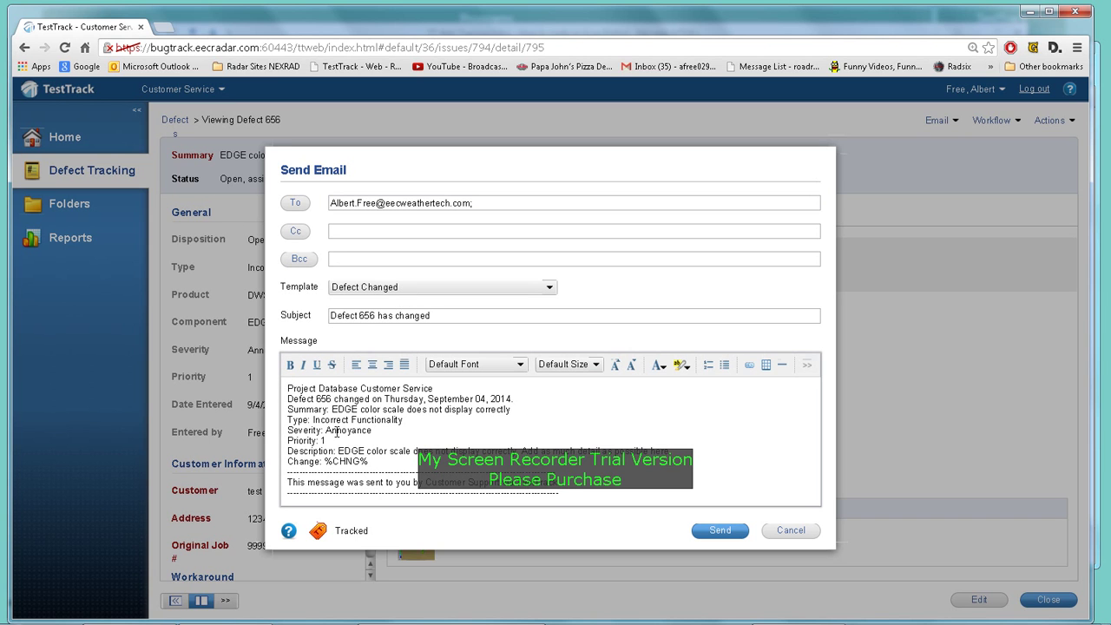
{"action": "key", "text": "Return"}
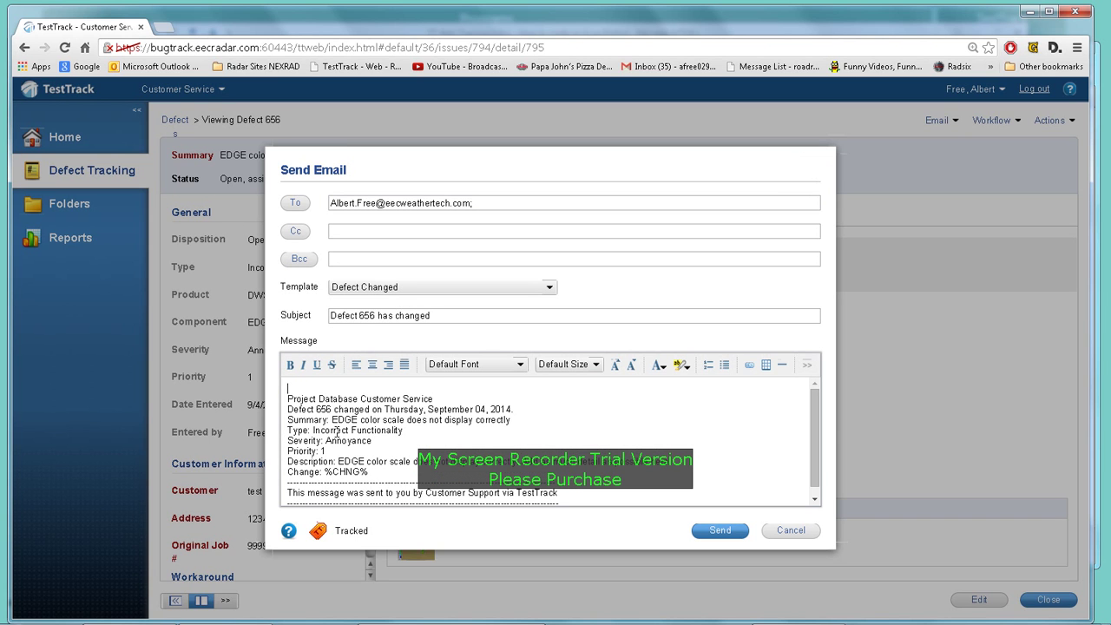
{"action": "type", "text": "Just to let you know the defect "}
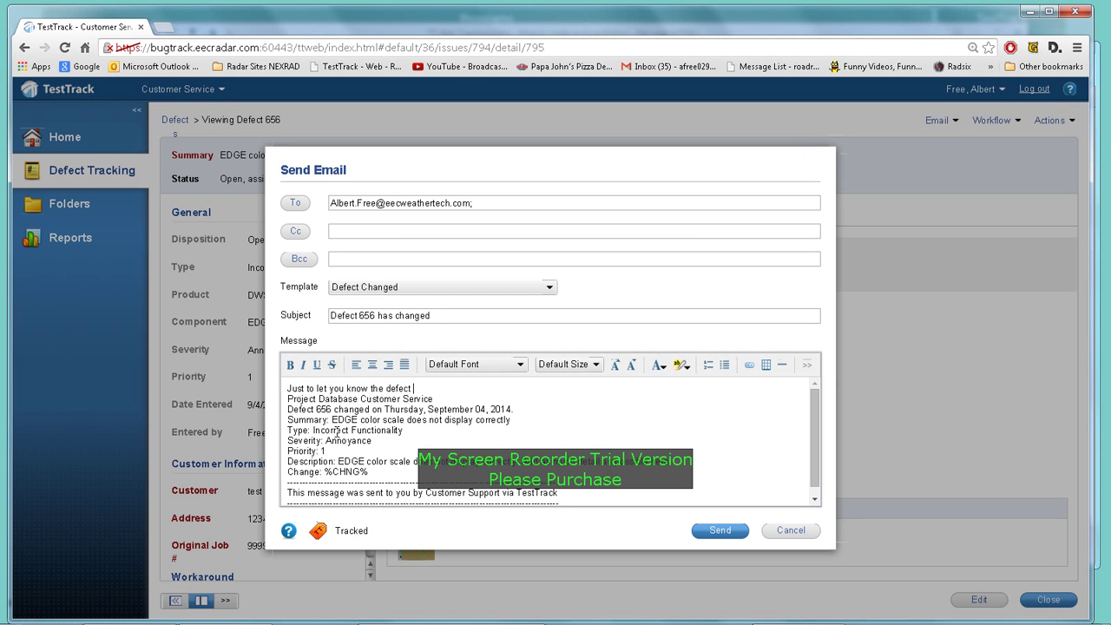
{"action": "type", "text": "has changed."}
{"action": "left_click", "coordinate": [717, 533]}
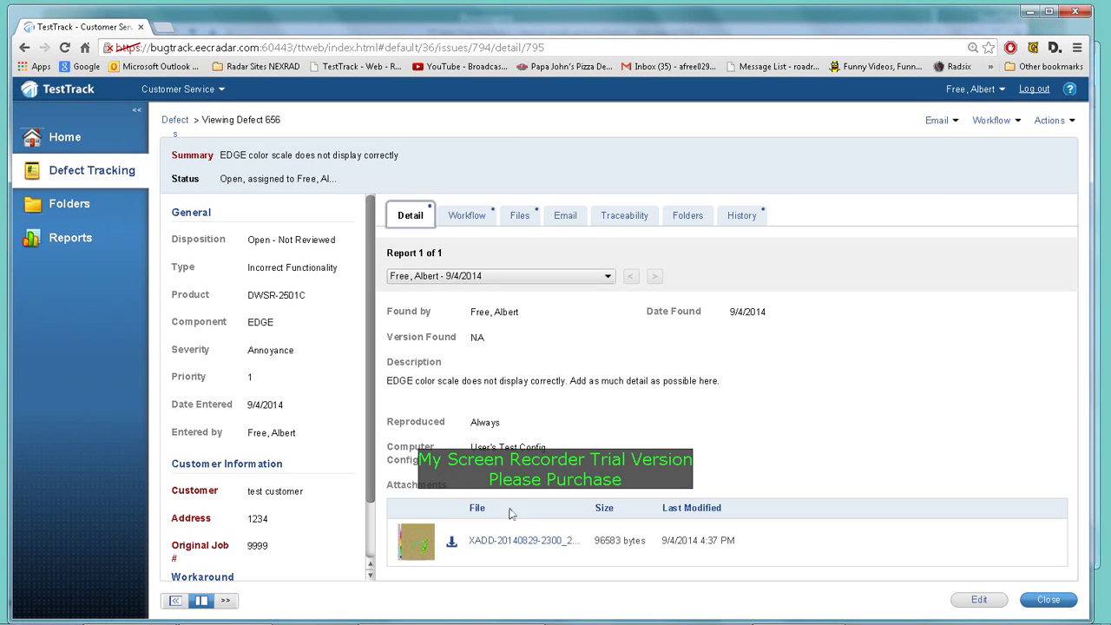
Step: Bring Outlook forward and open the 'Defect 656 has changed' message from the Inbox
{"action": "mouse_move", "coordinate": [406, 613]}
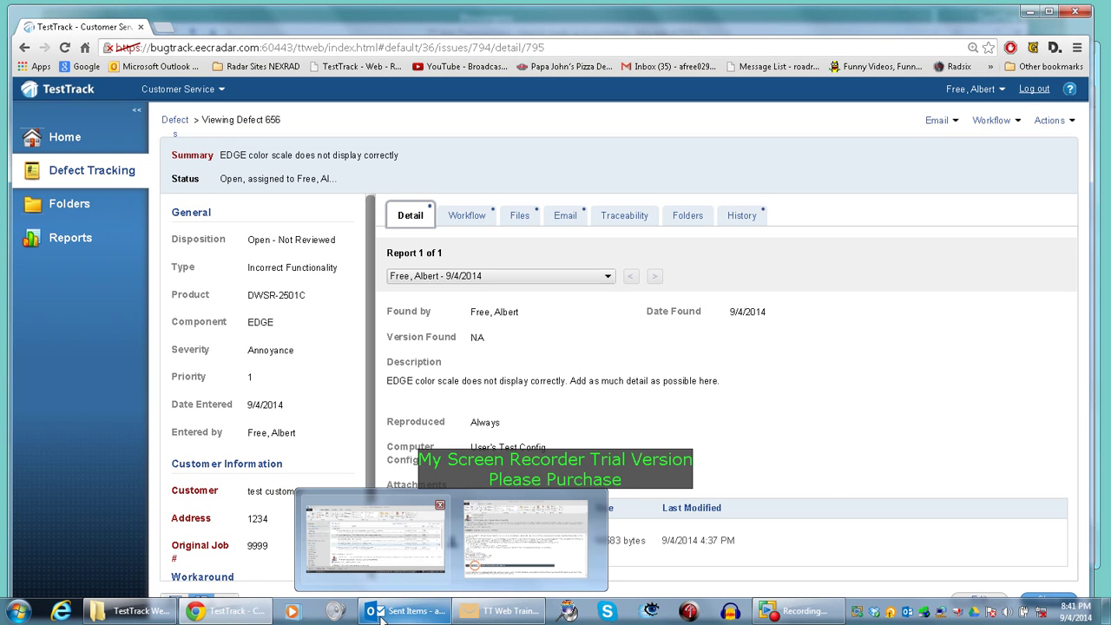
{"action": "left_click", "coordinate": [373, 552]}
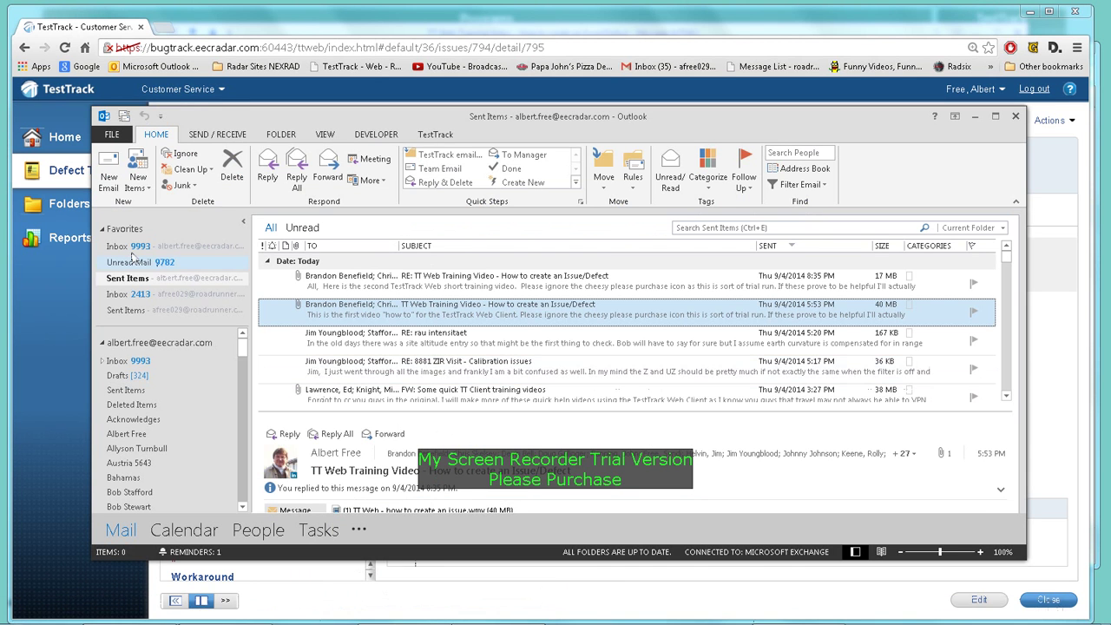
{"action": "left_click", "coordinate": [119, 247]}
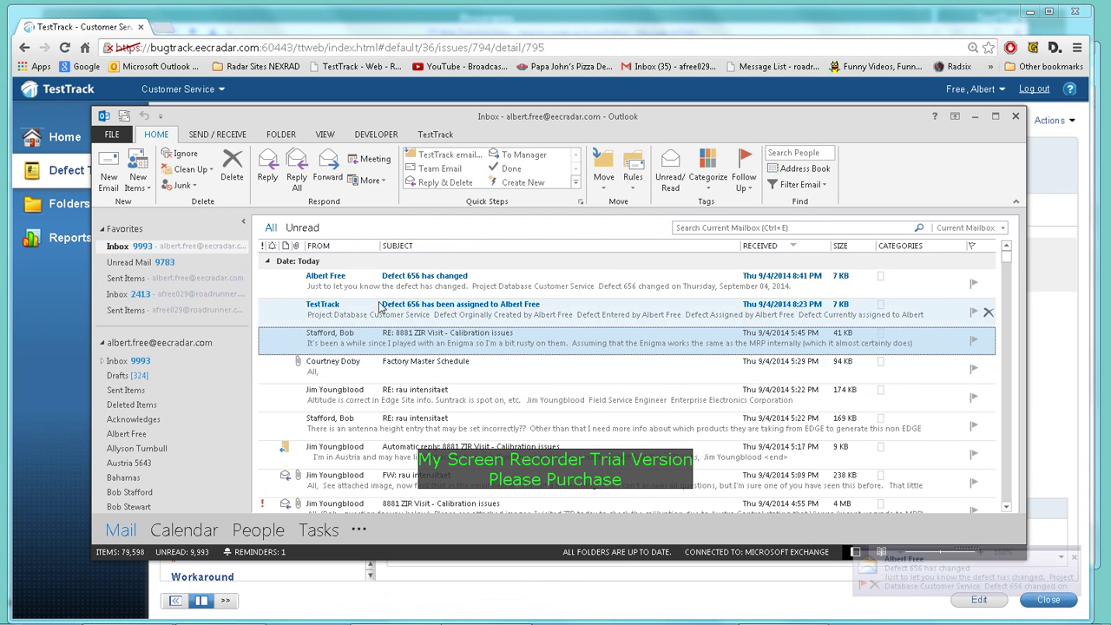
{"action": "left_click", "coordinate": [398, 288]}
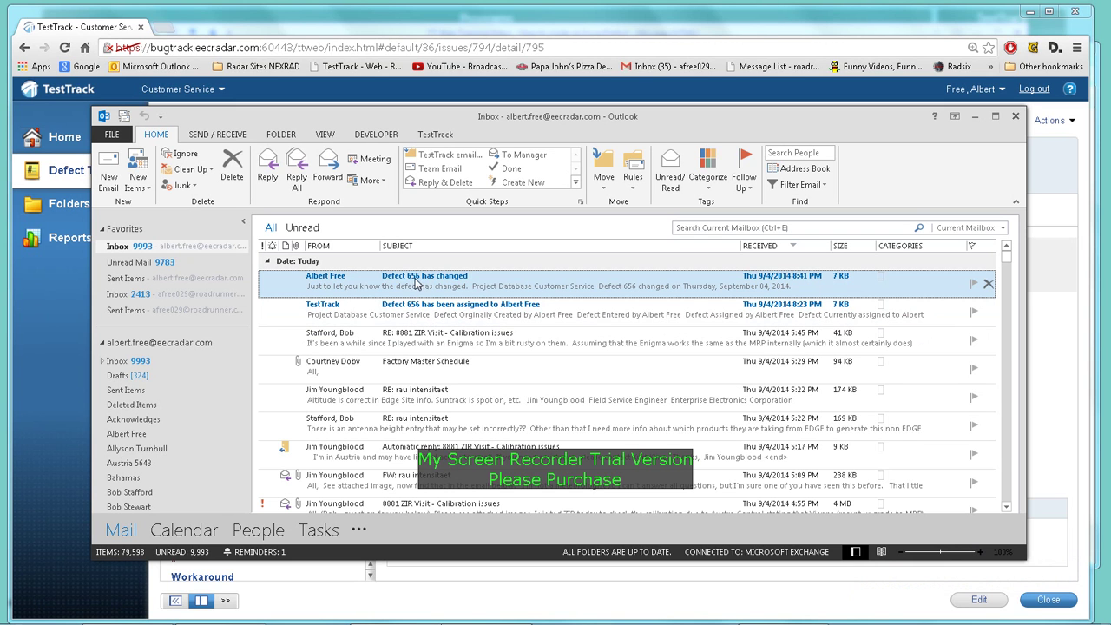
{"action": "double_click", "coordinate": [418, 288]}
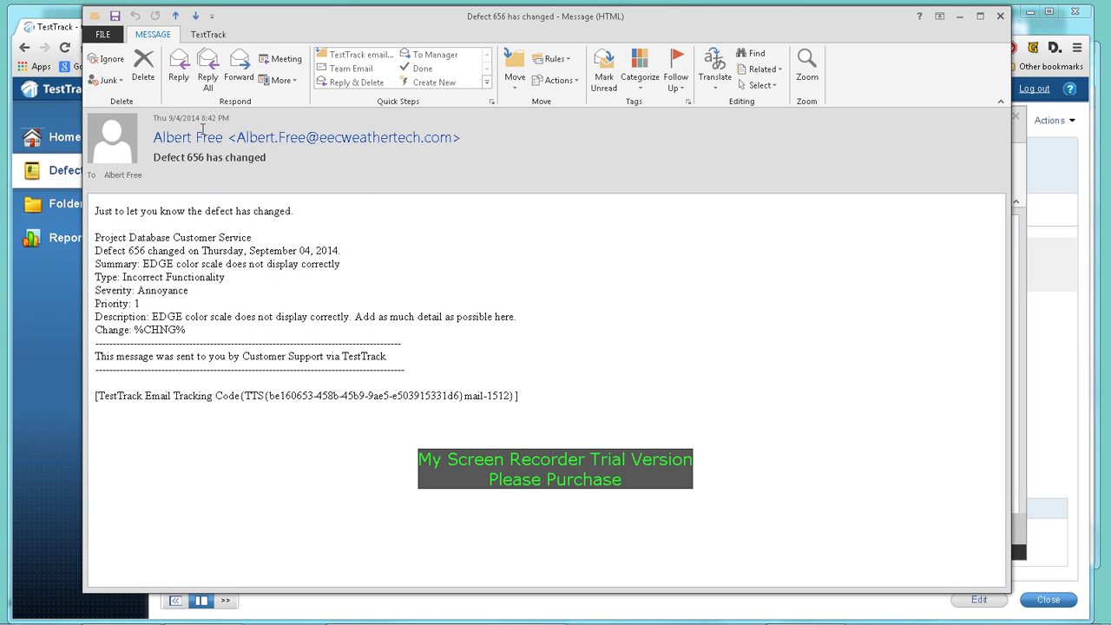
Step: Reply to the message with 'This is my reply' and send it
{"action": "left_click", "coordinate": [178, 77]}
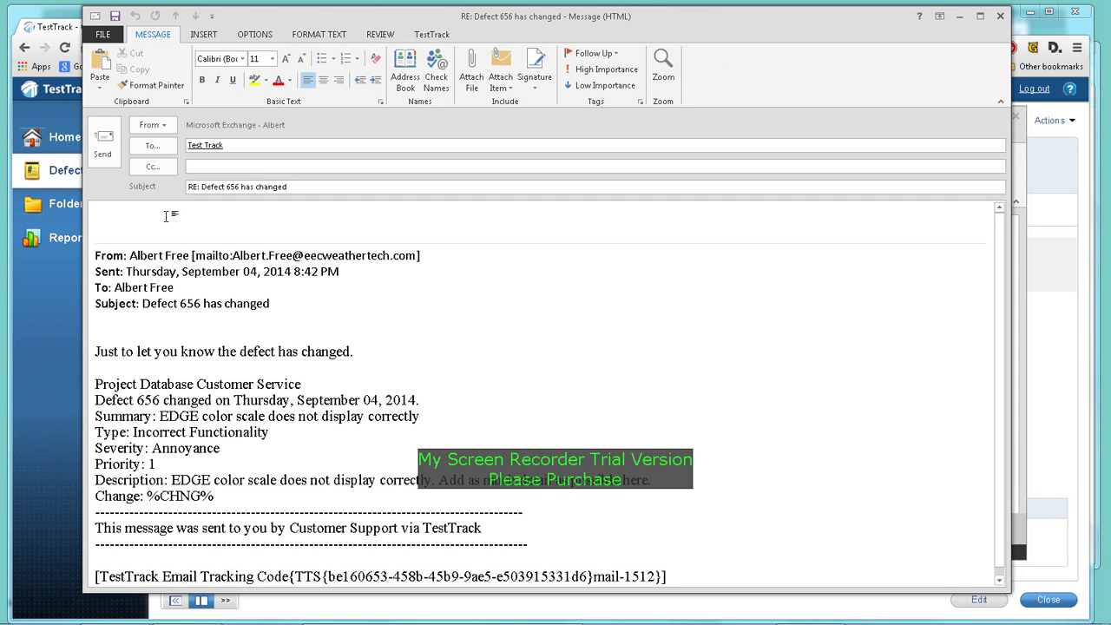
{"action": "type", "text": "This is my reply"}
{"action": "left_click", "coordinate": [107, 150]}
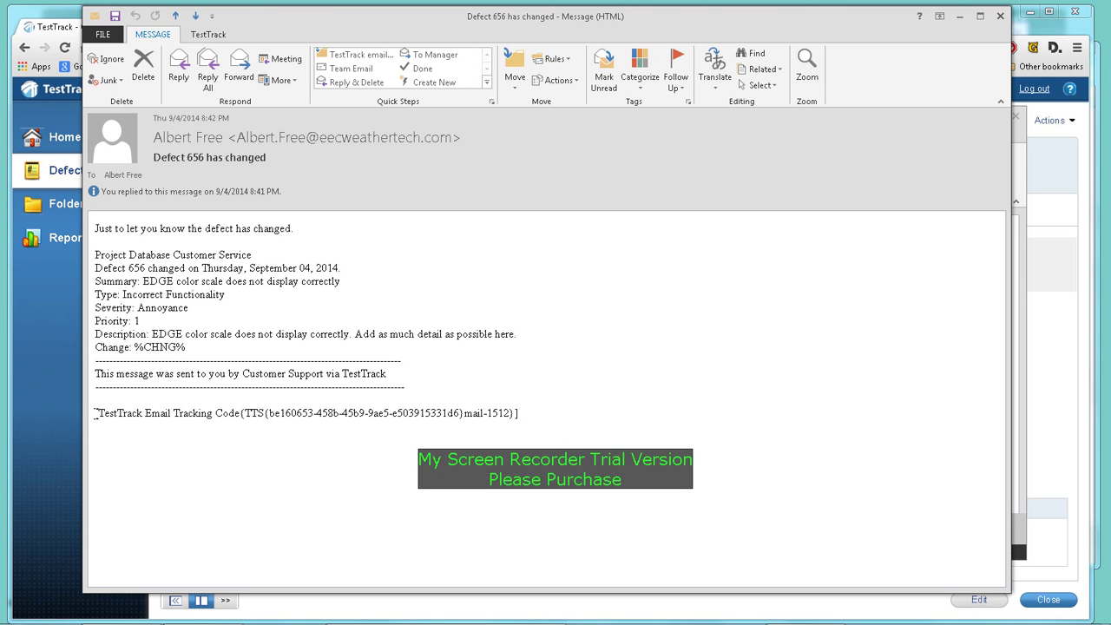
{"action": "left_click_drag", "start_coordinate": [96, 413], "coordinate": [518, 417]}
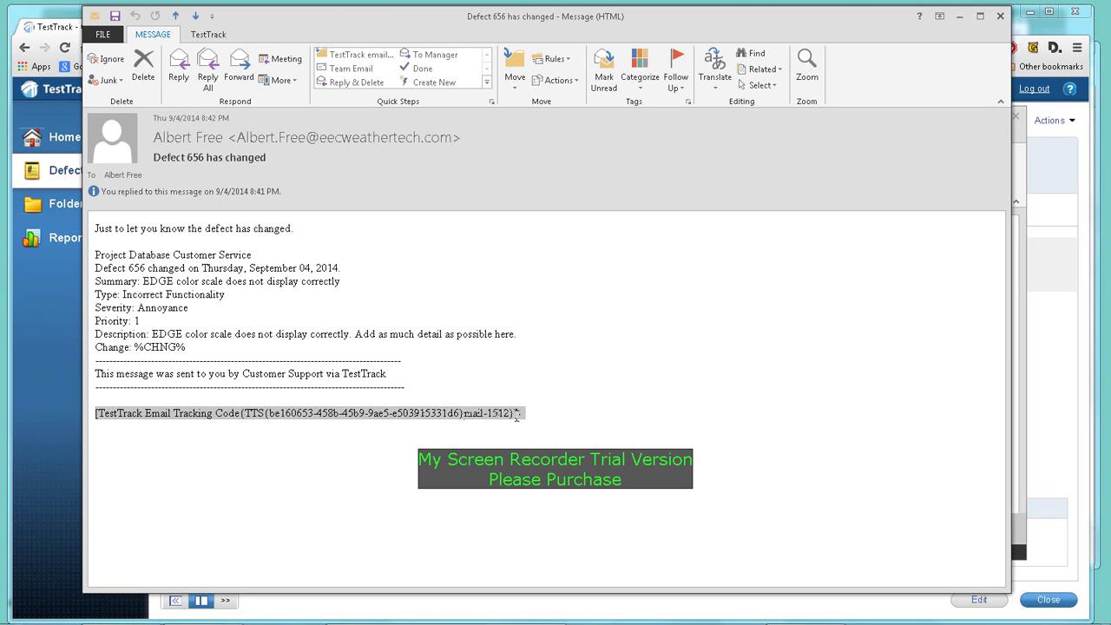
{"action": "left_click", "coordinate": [531, 414]}
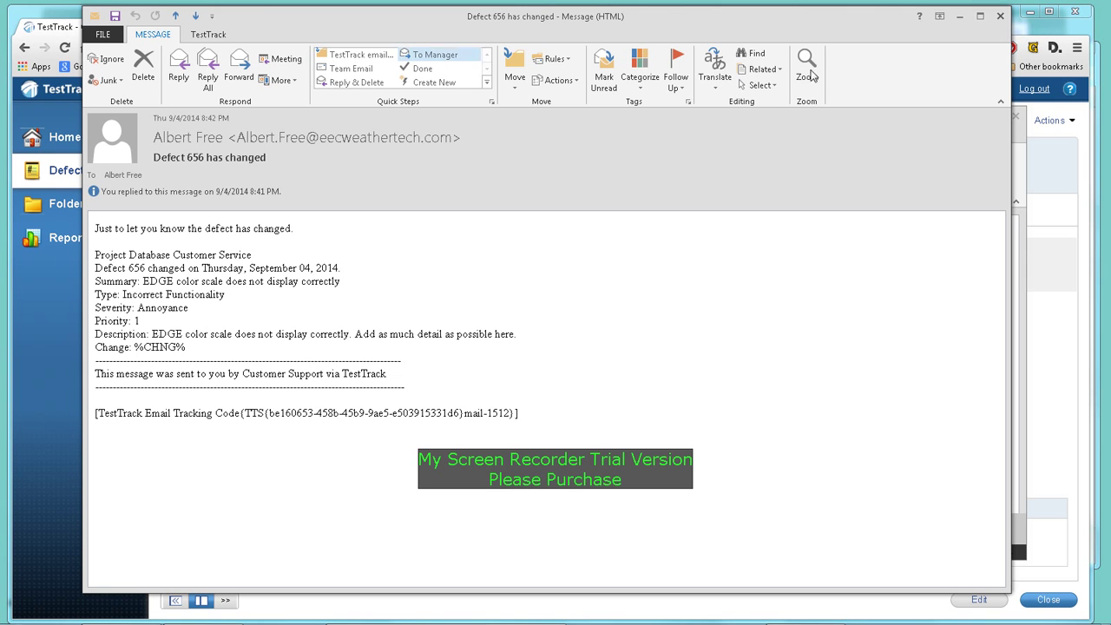
Step: Close the Outlook message, check the logged 'Defect 656 has changed' email under Email, then return to Detail
{"action": "left_click", "coordinate": [1001, 18]}
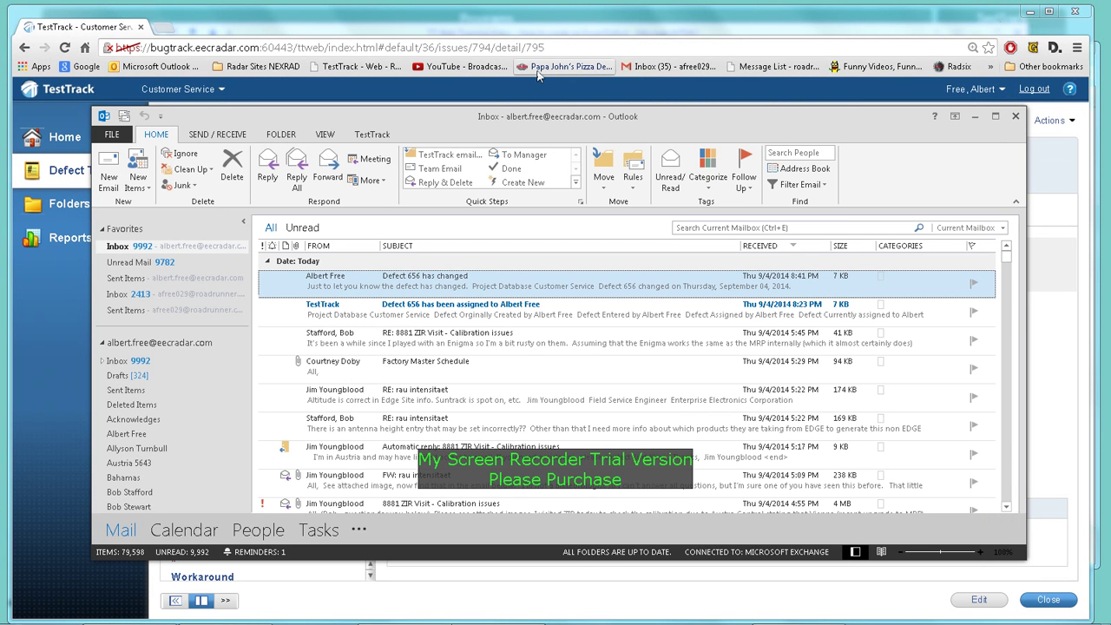
{"action": "left_click", "coordinate": [94, 28]}
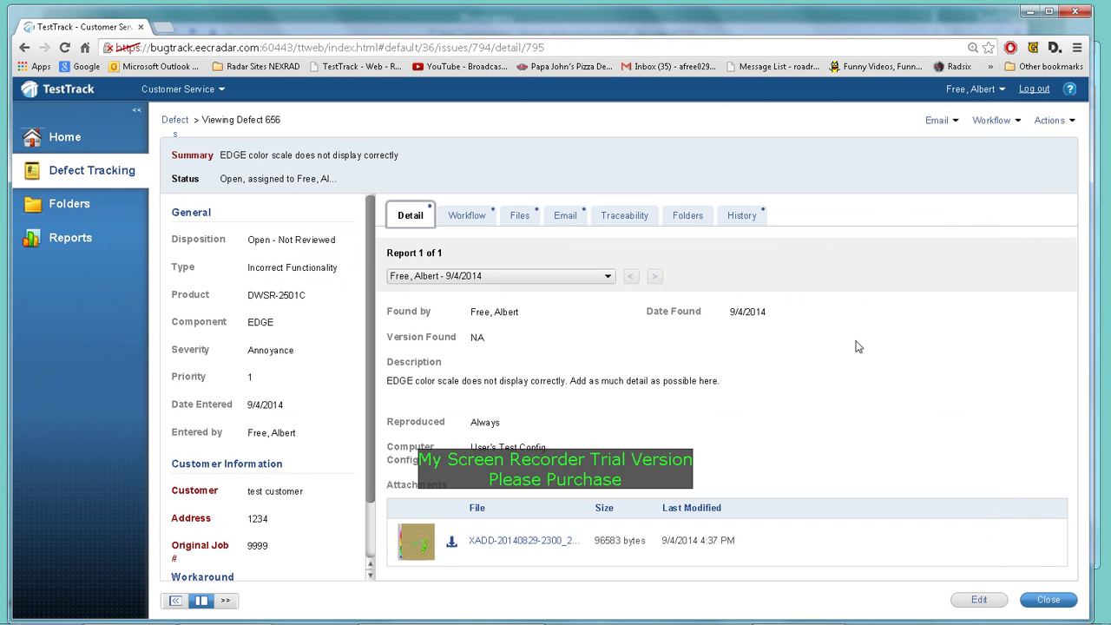
{"action": "left_click", "coordinate": [564, 218]}
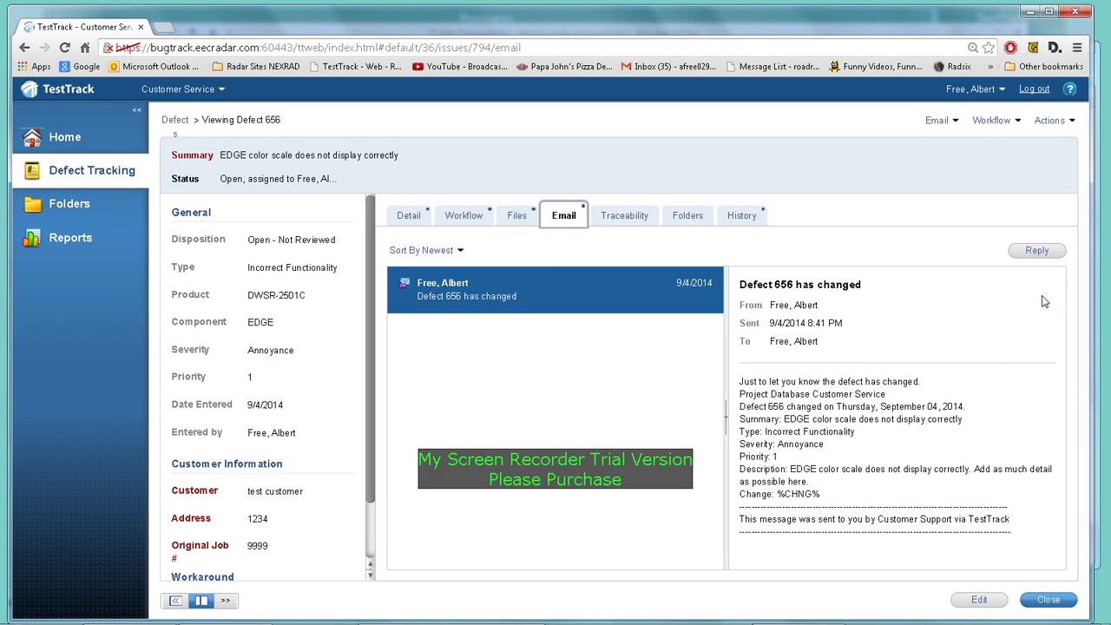
{"action": "left_click", "coordinate": [611, 291]}
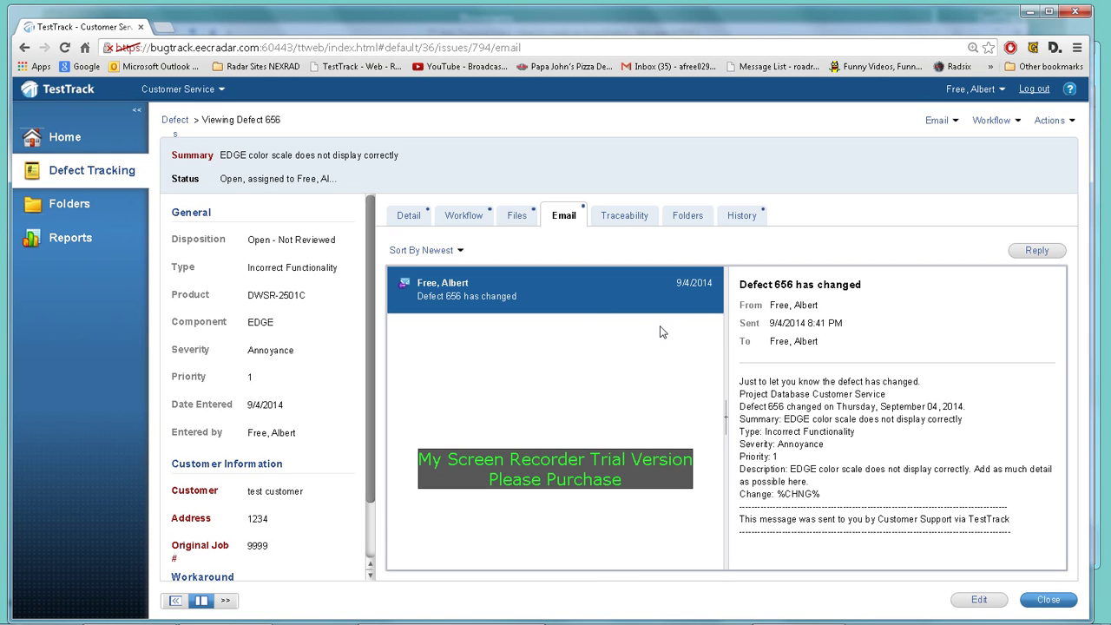
{"action": "left_click", "coordinate": [471, 309]}
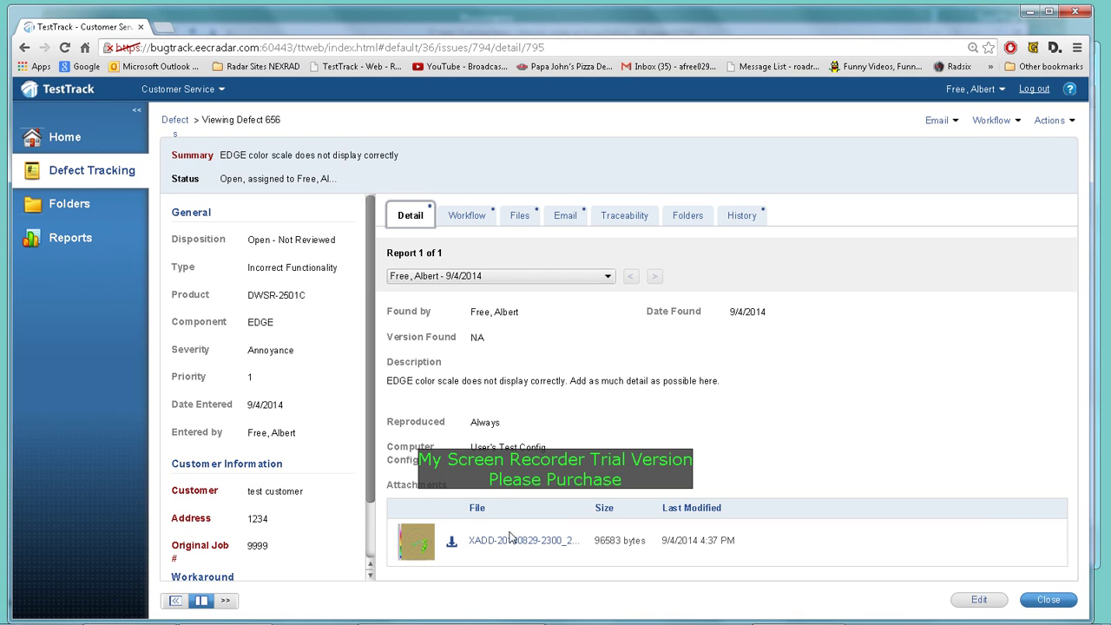
{"action": "left_click", "coordinate": [467, 217]}
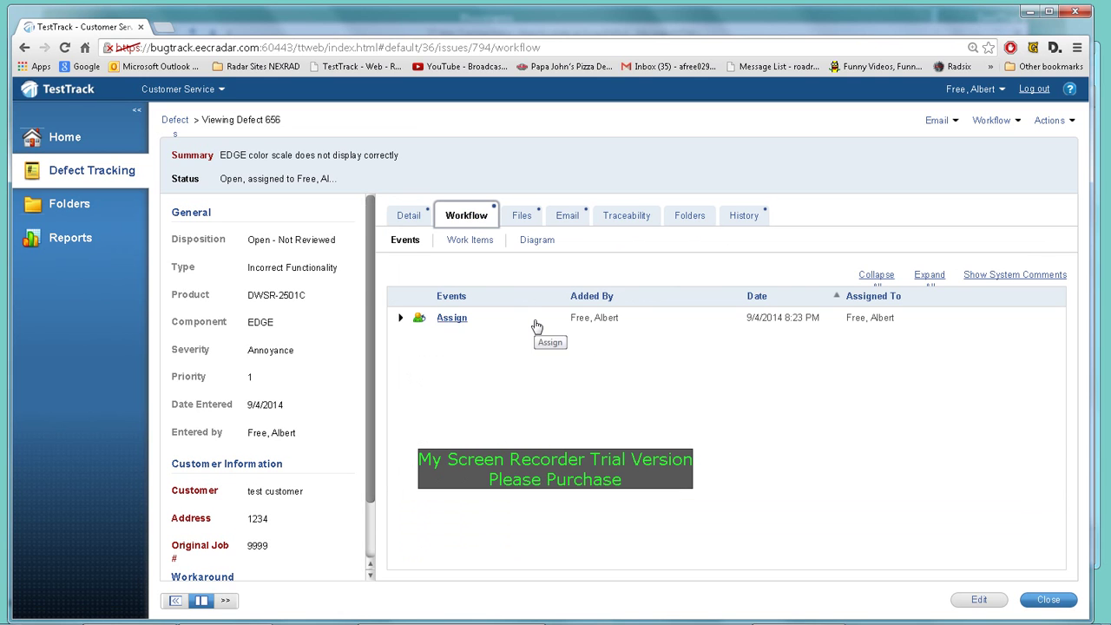
{"action": "left_click", "coordinate": [570, 217]}
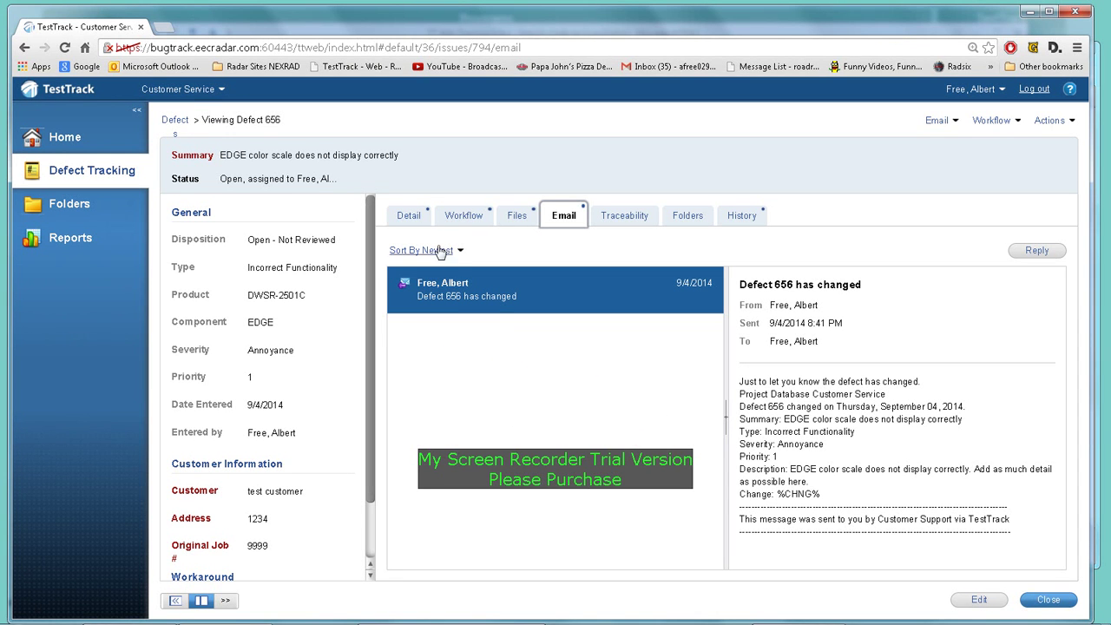
{"action": "left_click", "coordinate": [414, 223]}
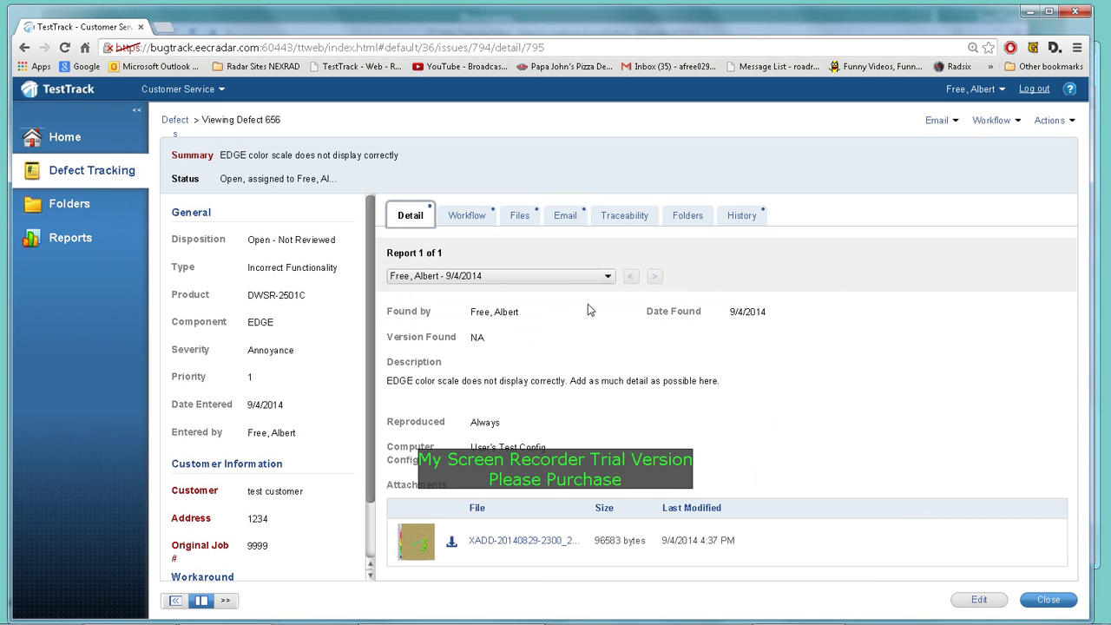
{"action": "left_click", "coordinate": [608, 276]}
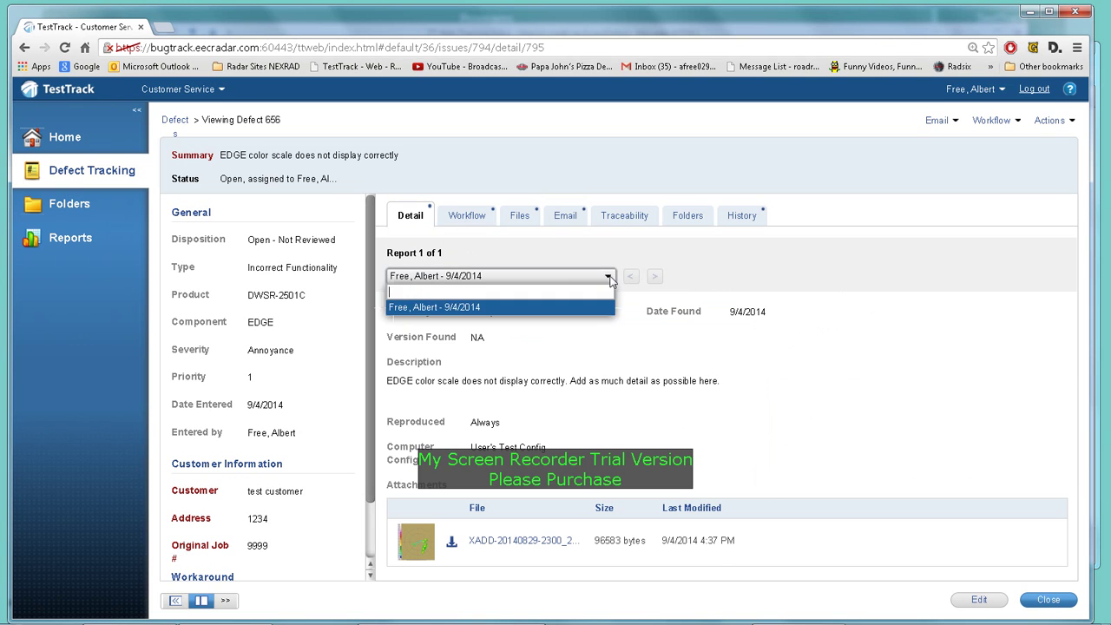
{"action": "left_click", "coordinate": [625, 259]}
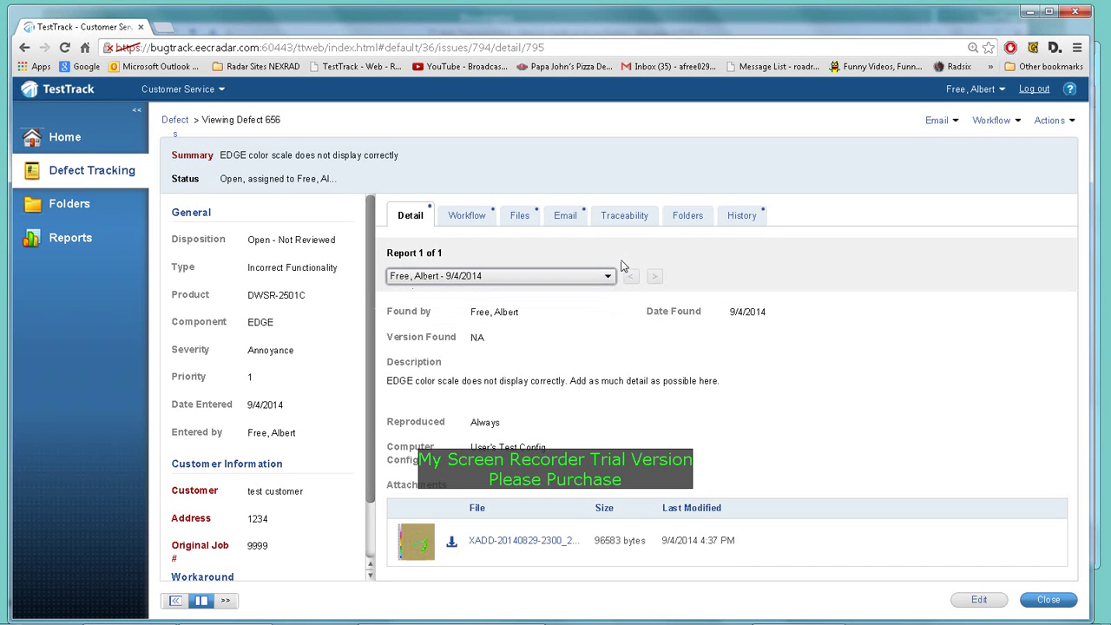